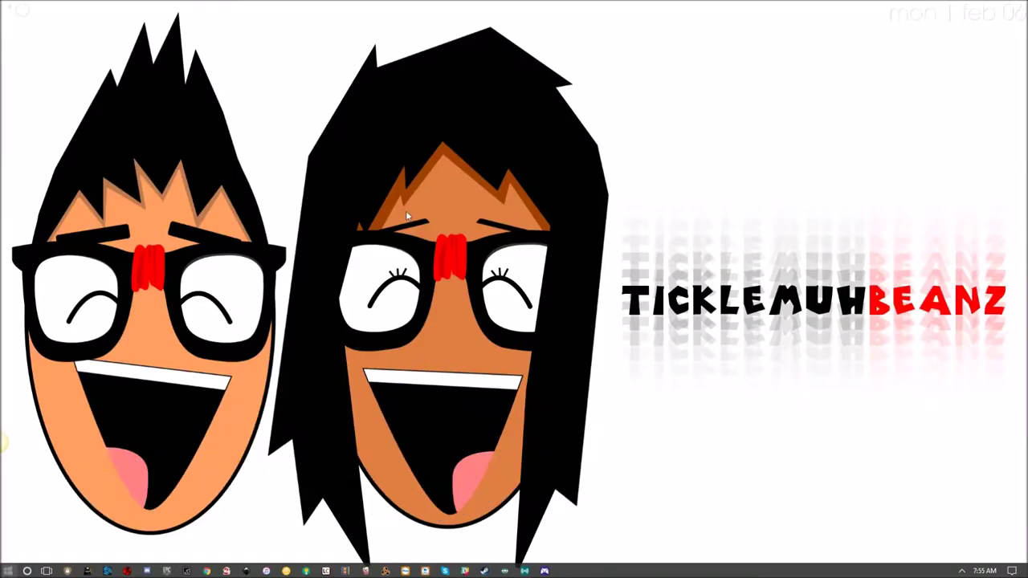
- Launch Chrome and load the inkscape.org home page
drag(151, 114, 329, 179)
click(207, 571)
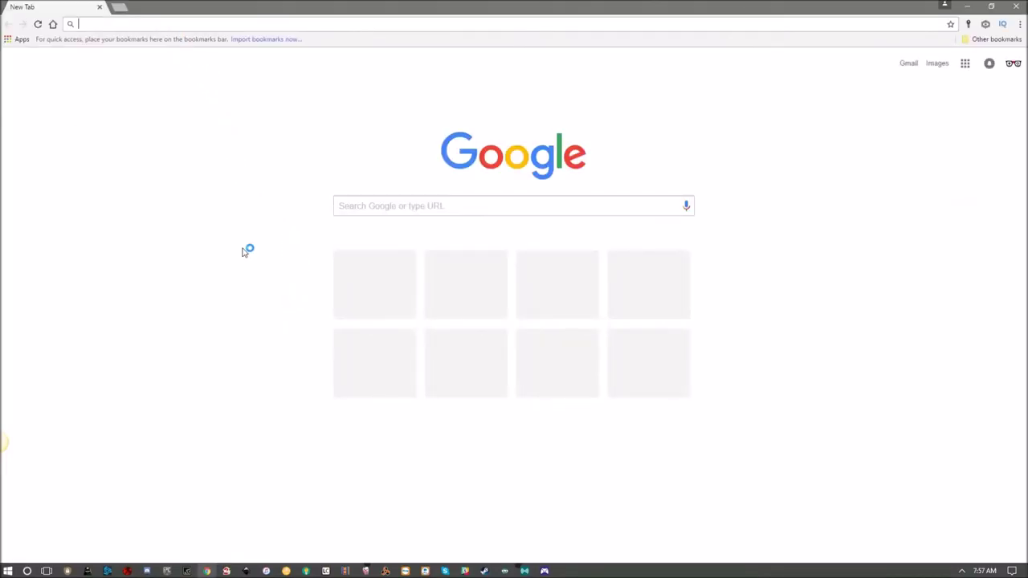
text(www.in)
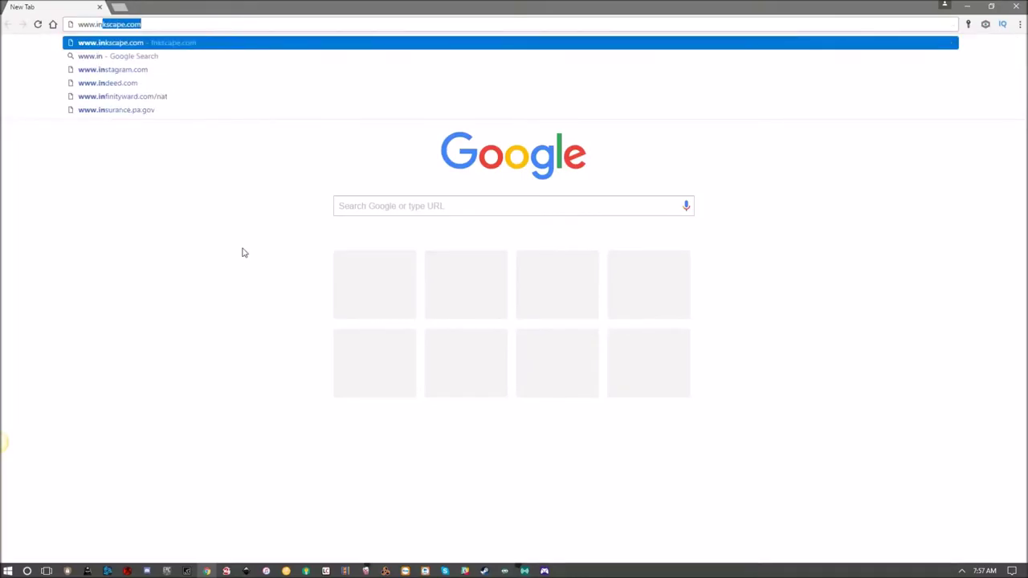
text(k)
key(Return)
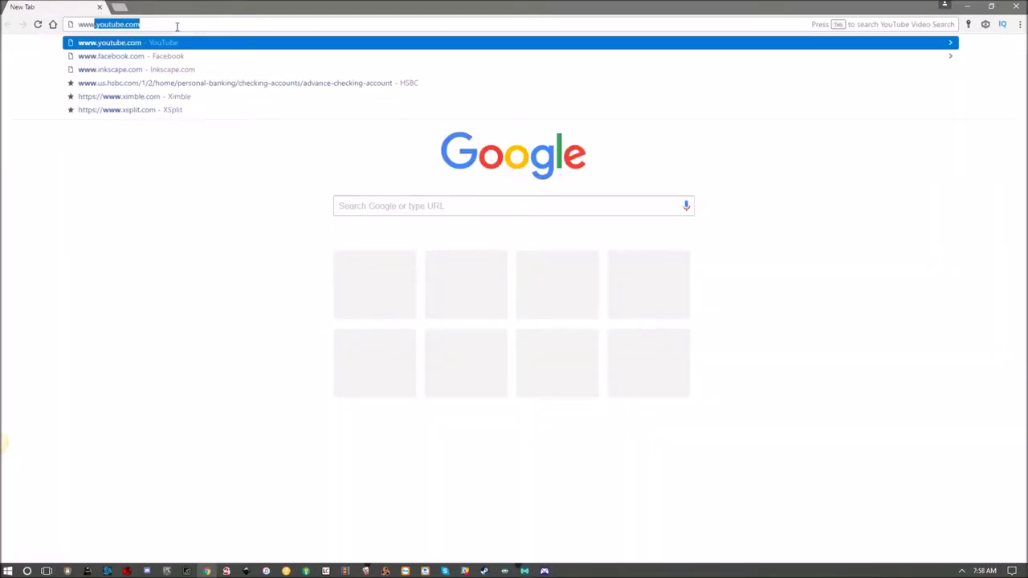
text(inkscape.org)
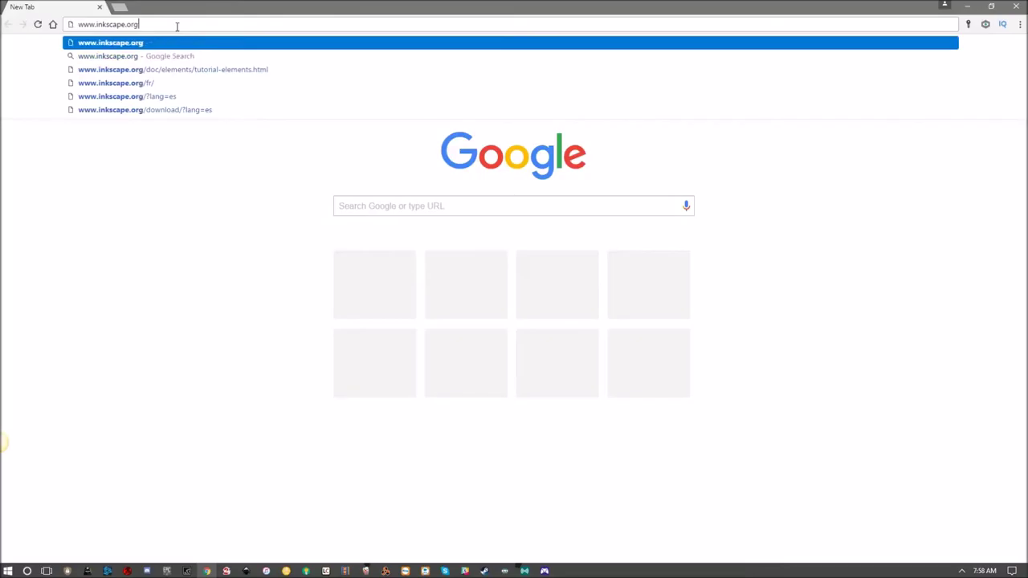
key(Return)
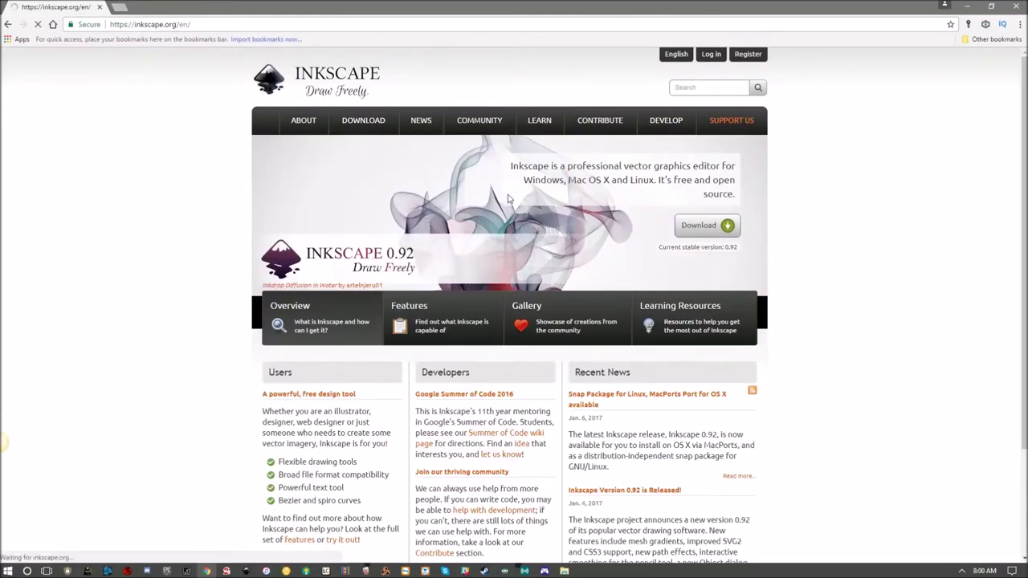
- Download the 32-bit Windows exe installer for Inkscape 0.92 and run it
click(707, 229)
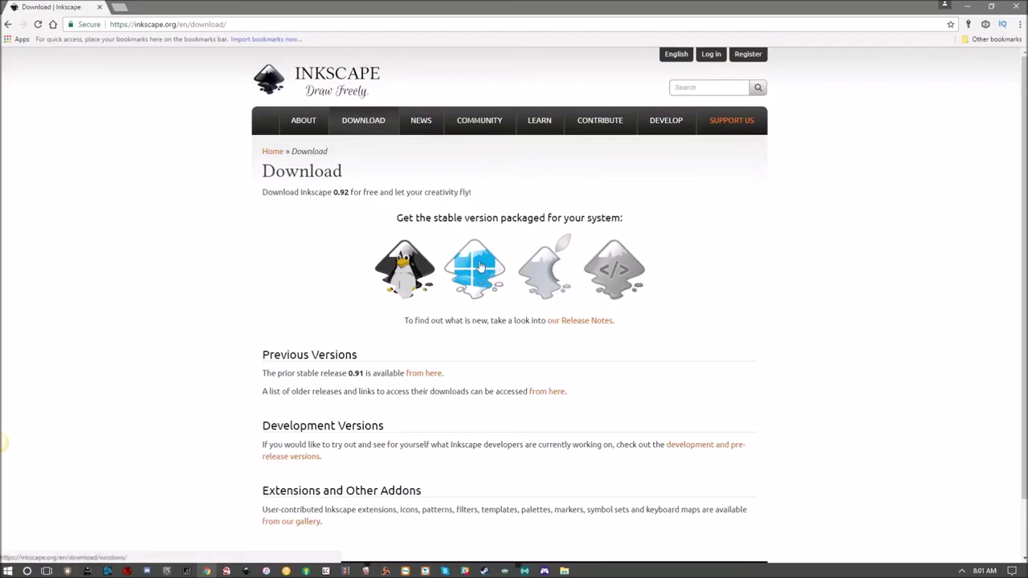
click(474, 279)
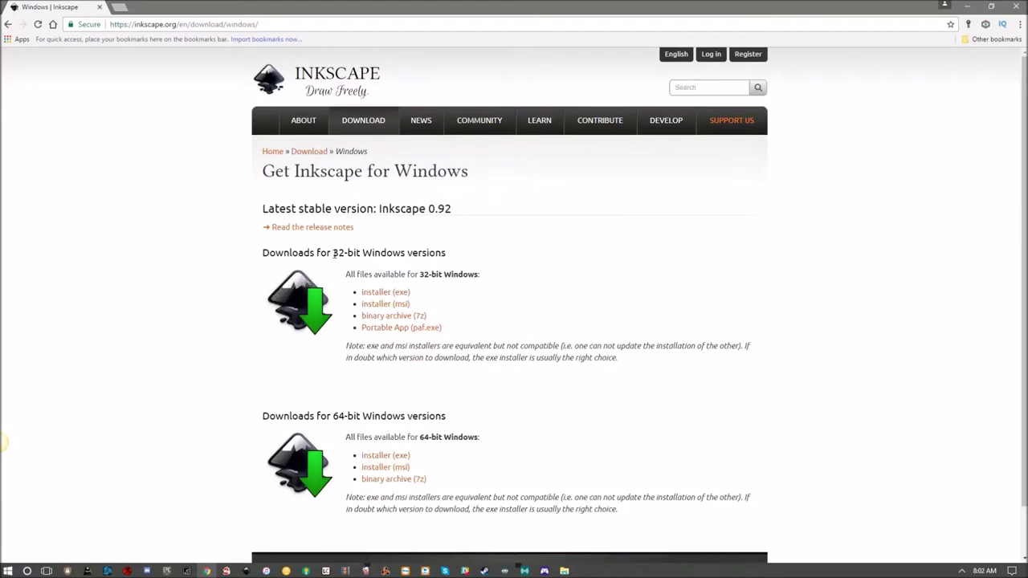
double_click(338, 416)
click(606, 309)
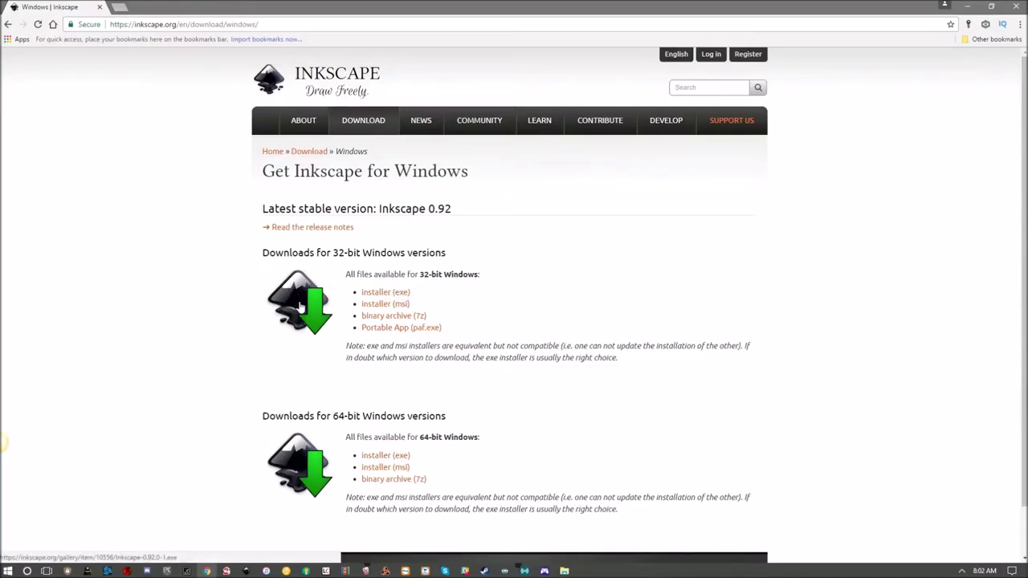
click(308, 310)
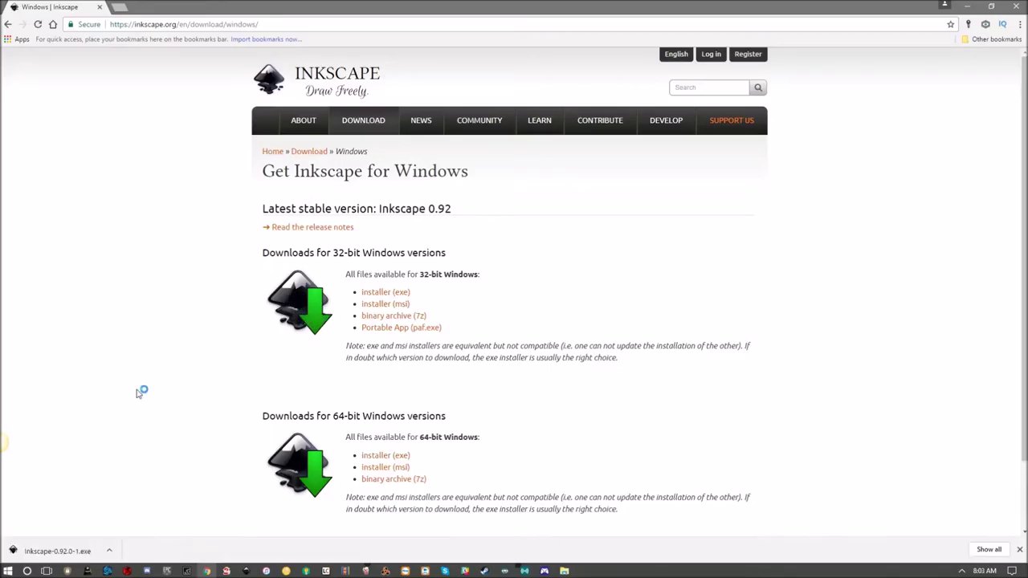
click(60, 551)
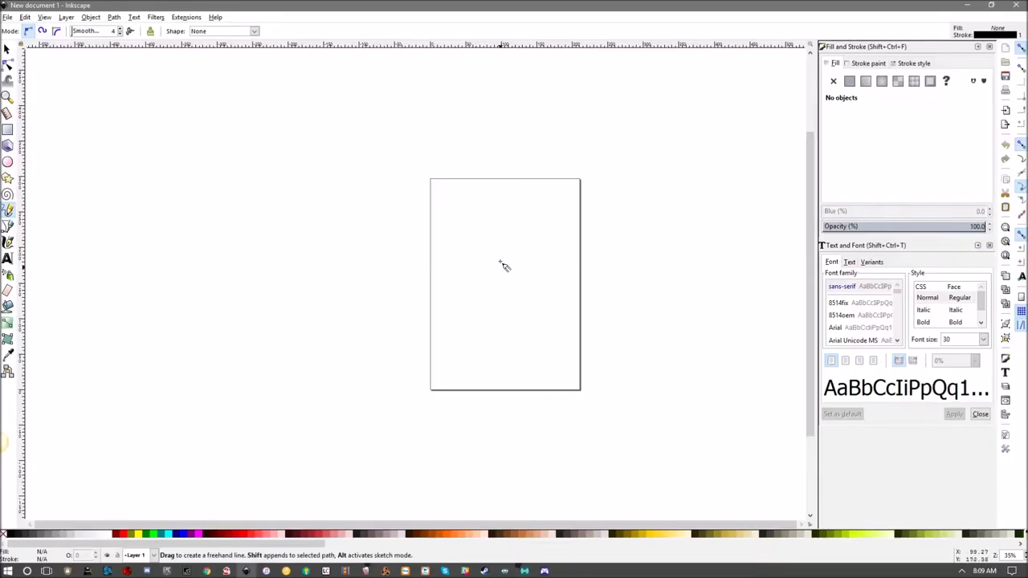
- Bring up Chrome's search results for YouTube profile picture dimensions
click(207, 571)
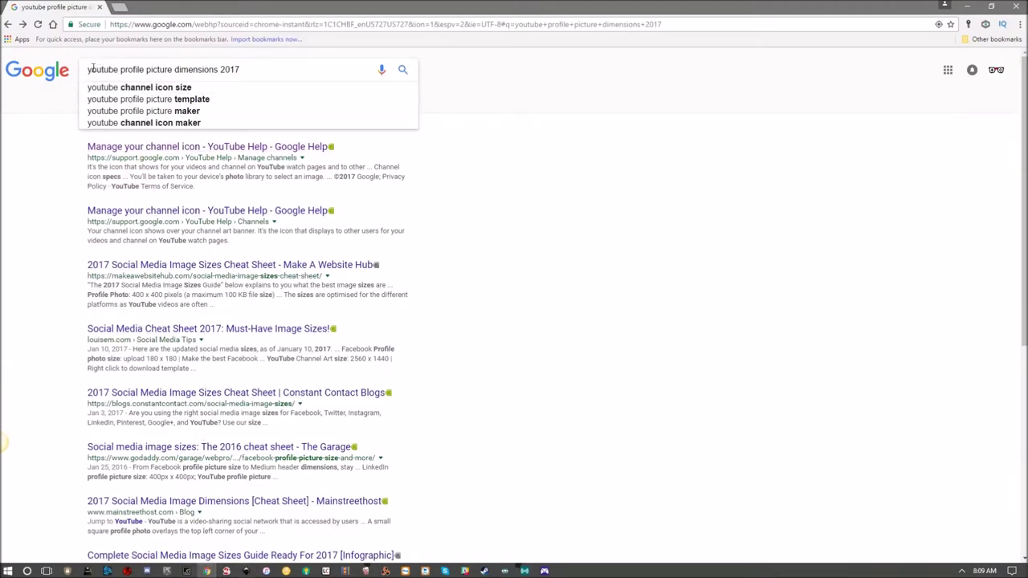
- Open the YouTube Help channel icon page and find the recommended 800 X 800 px size
drag(88, 69, 273, 71)
click(629, 211)
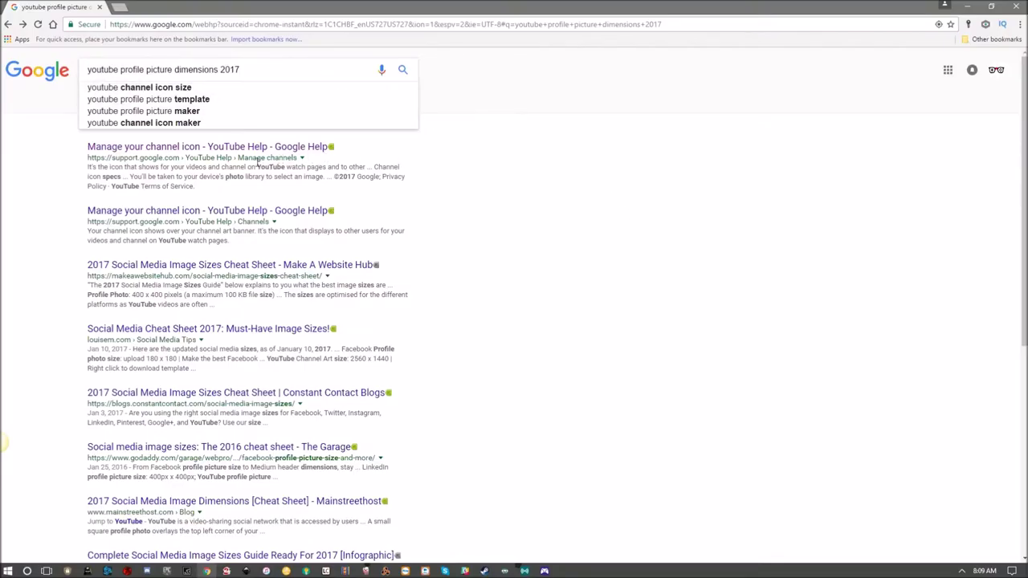
click(190, 149)
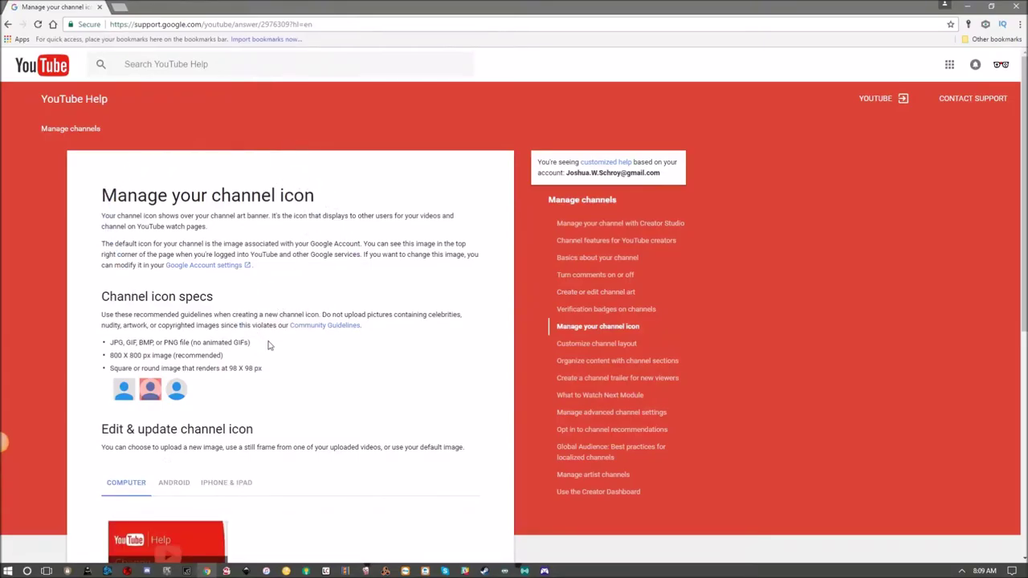
scroll(209, 298, down, 2)
drag(111, 193, 142, 194)
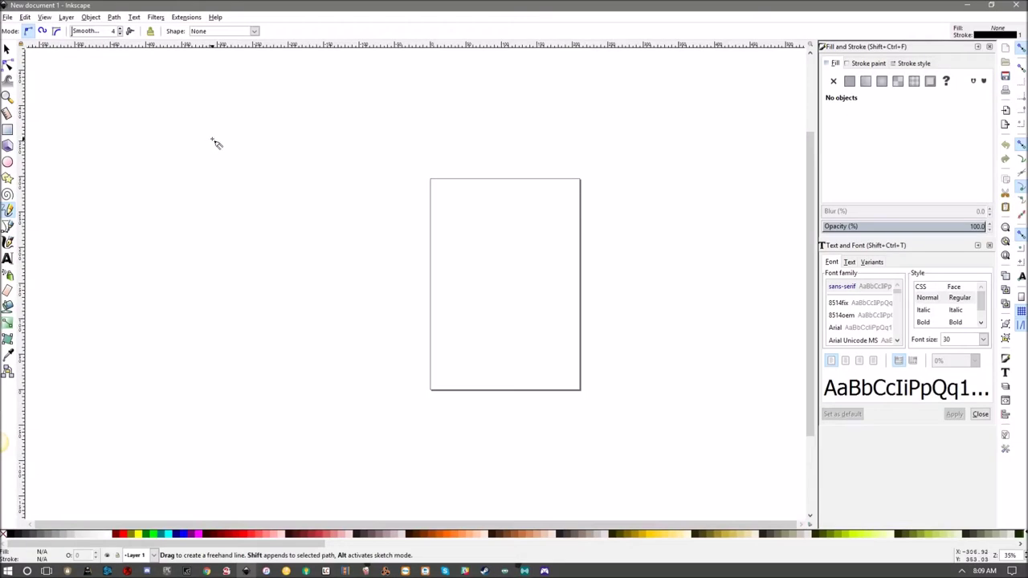
- In Document Properties, set the page units to px with width 800 and height 800
click(7, 17)
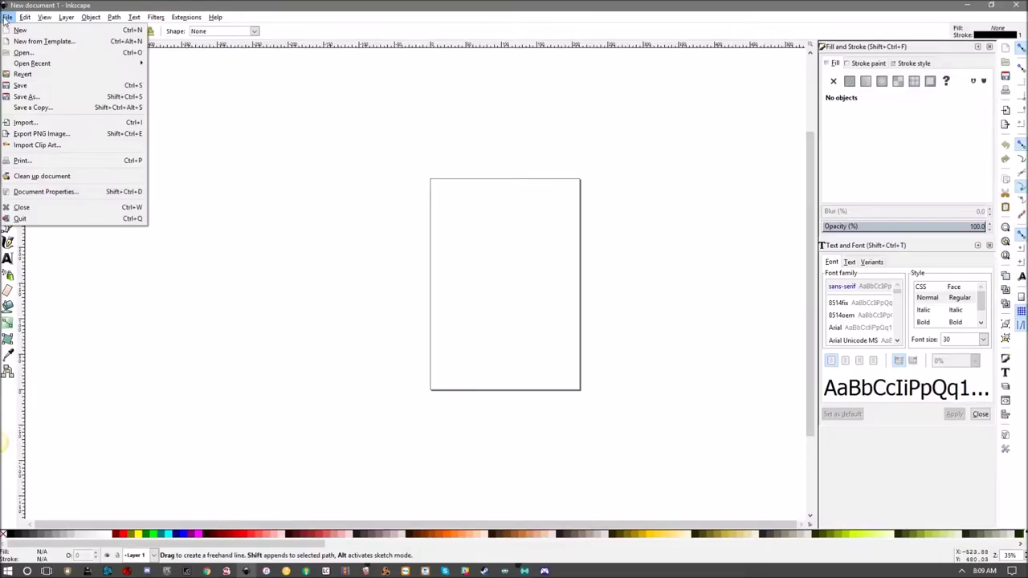
click(51, 195)
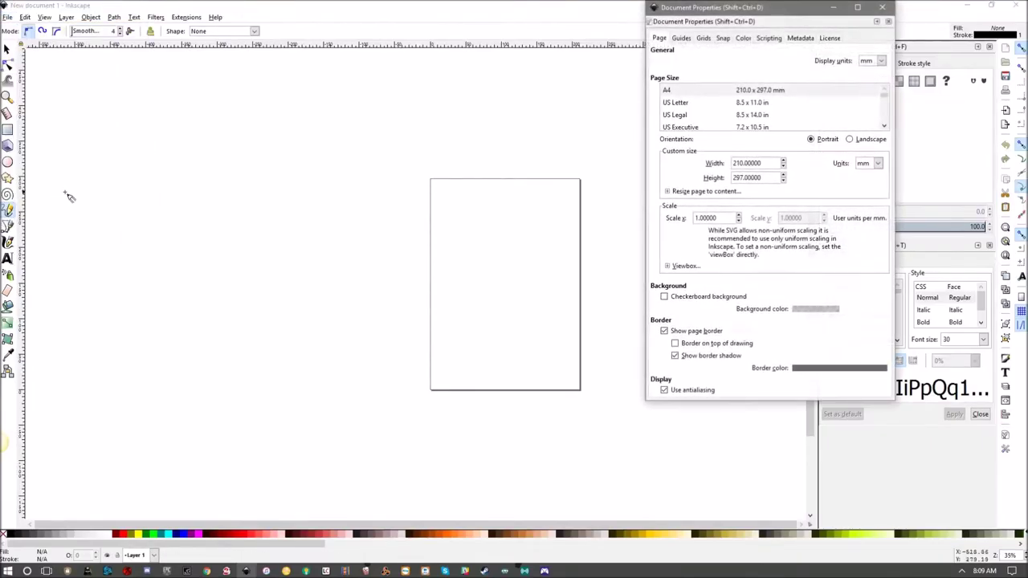
click(879, 164)
click(873, 211)
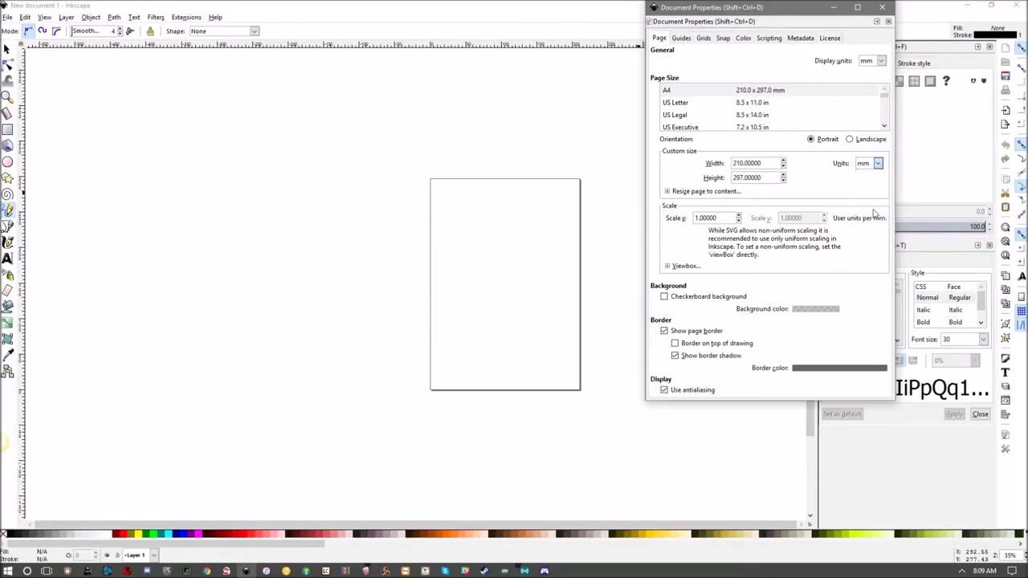
drag(761, 163, 673, 170)
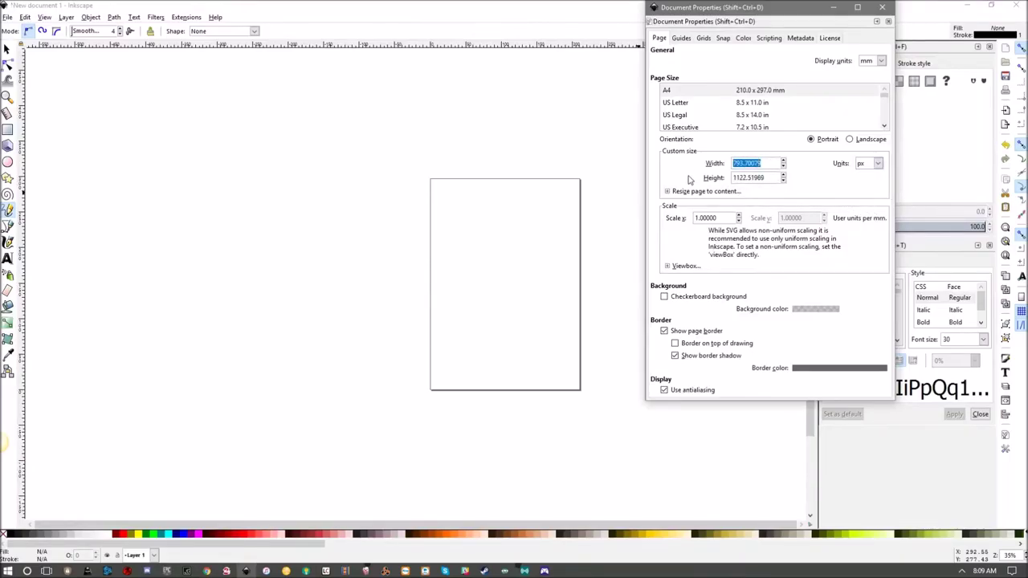
text(800)
key(Tab)
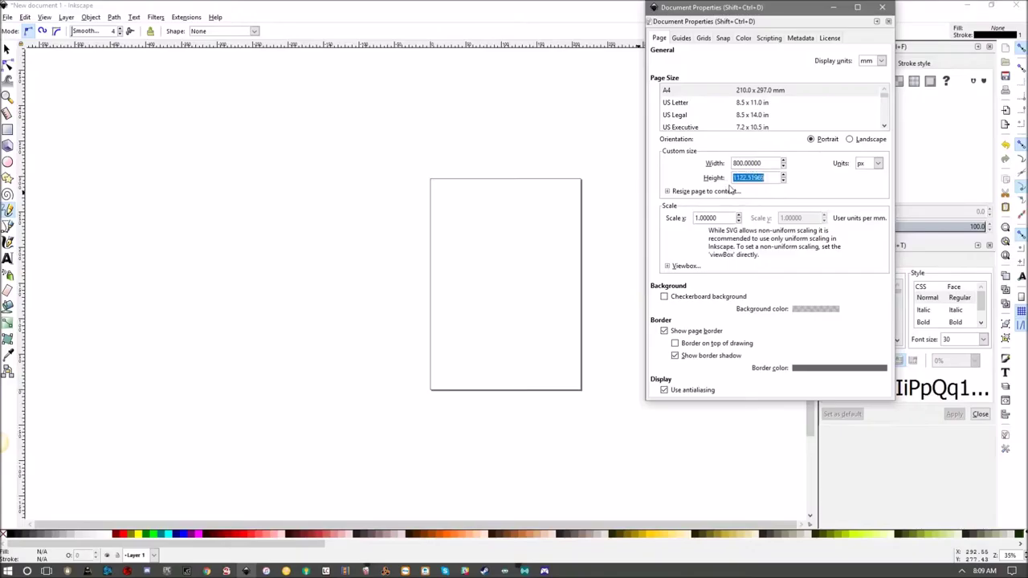
text(800)
key(Tab)
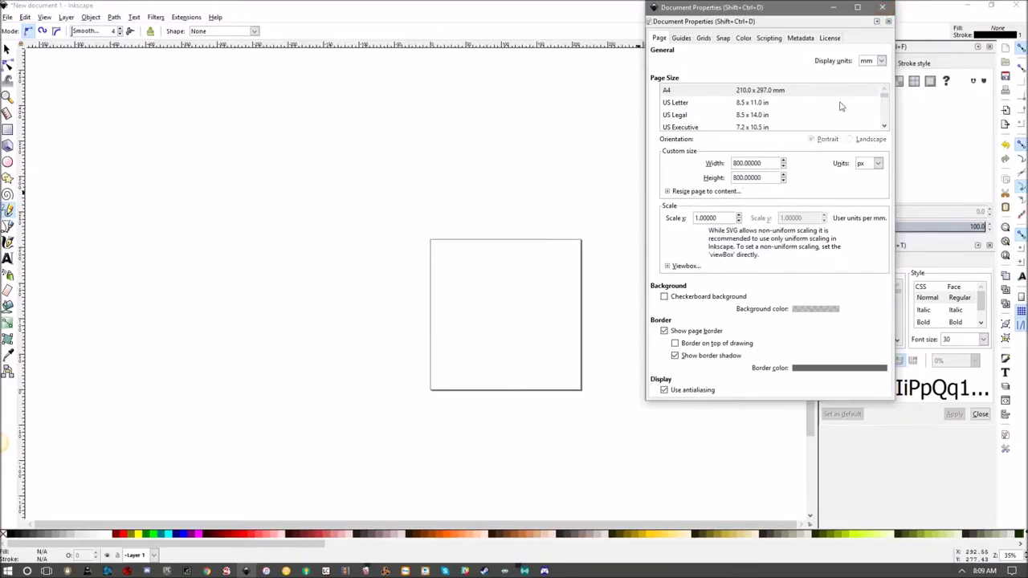
click(882, 7)
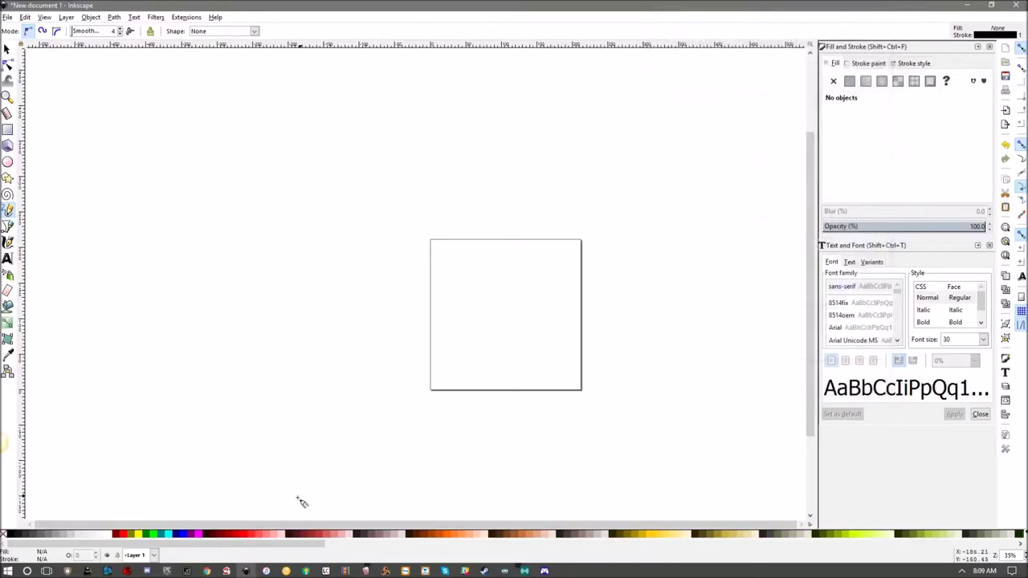
scroll(564, 334, up, 2)
scroll(471, 296, down, 2)
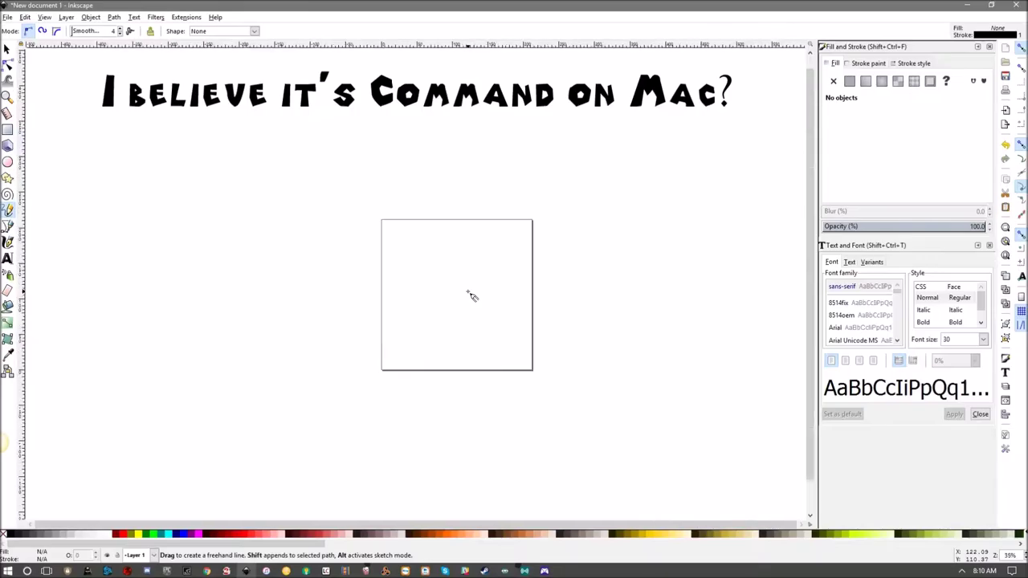
scroll(471, 296, up, 4)
scroll(472, 296, down, 7)
scroll(472, 297, up, 5)
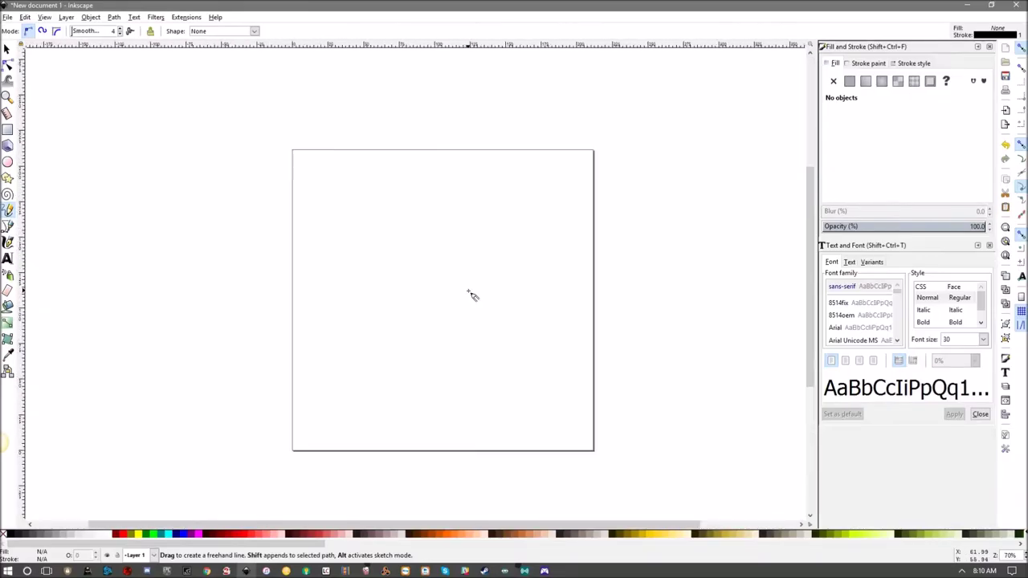
scroll(471, 296, down, 2)
scroll(457, 305, up, 4)
scroll(455, 305, down, 3)
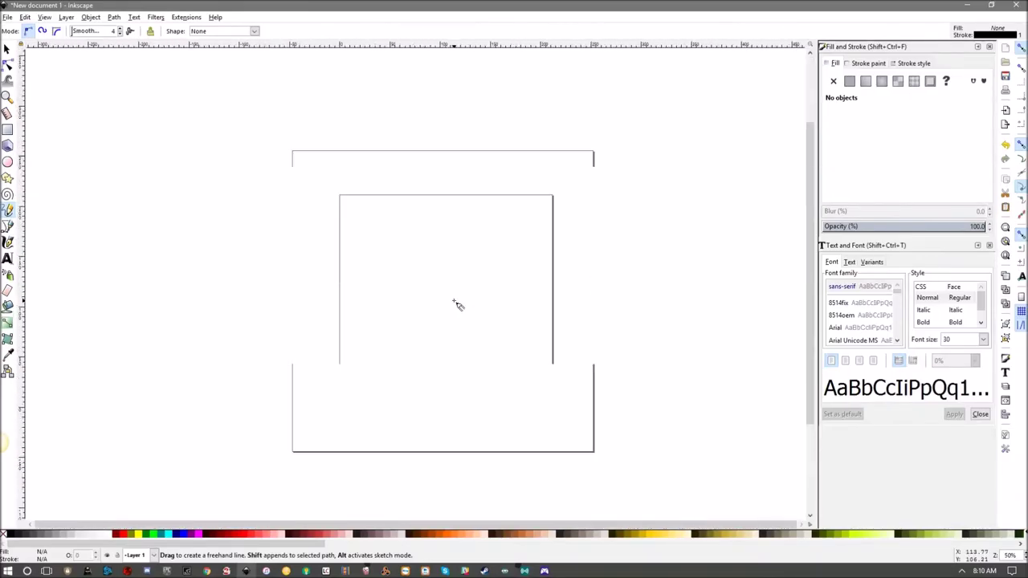
scroll(455, 304, up, 2)
scroll(456, 304, down, 3)
scroll(456, 305, up, 5)
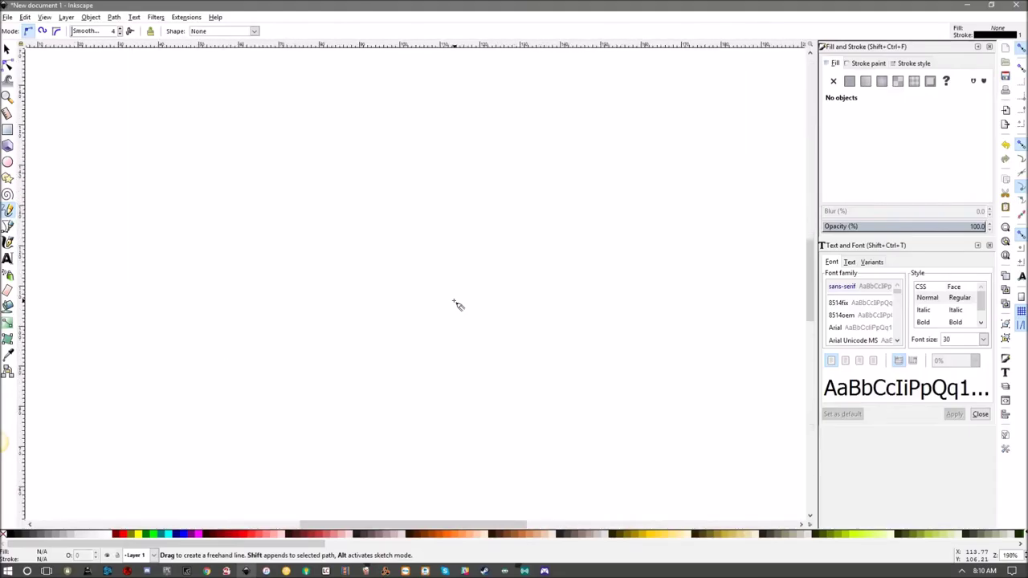
scroll(456, 304, down, 3)
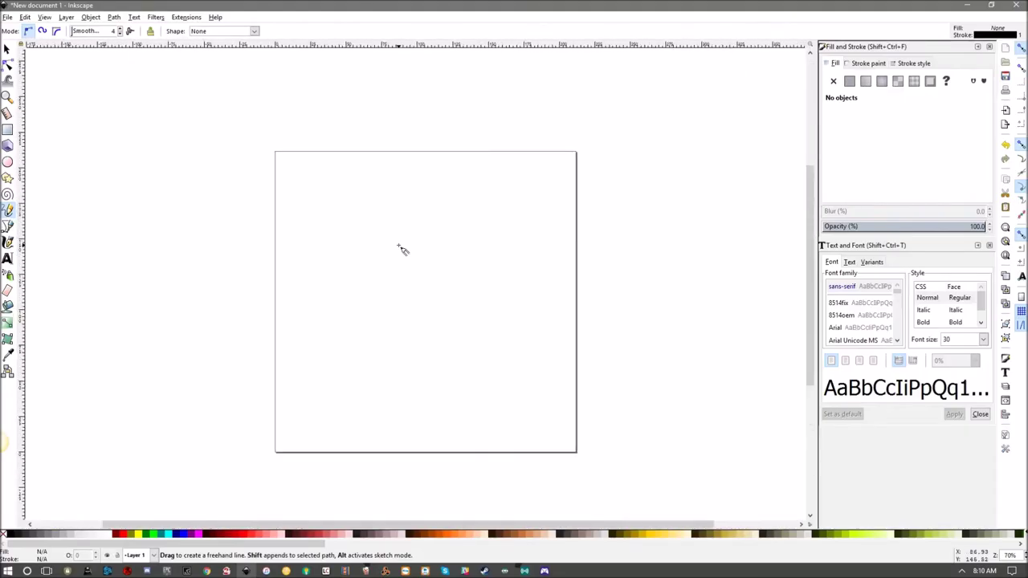
- Draw a large face circle plus circles for two eyes, a nose and a mouth
click(8, 164)
drag(347, 222, 506, 392)
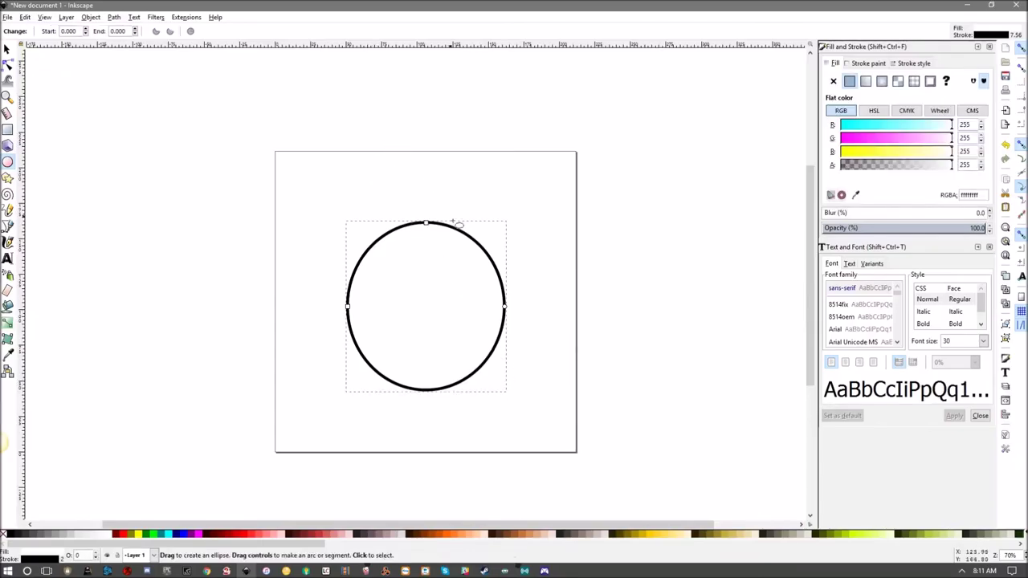
drag(387, 260, 428, 300)
drag(433, 264, 442, 370)
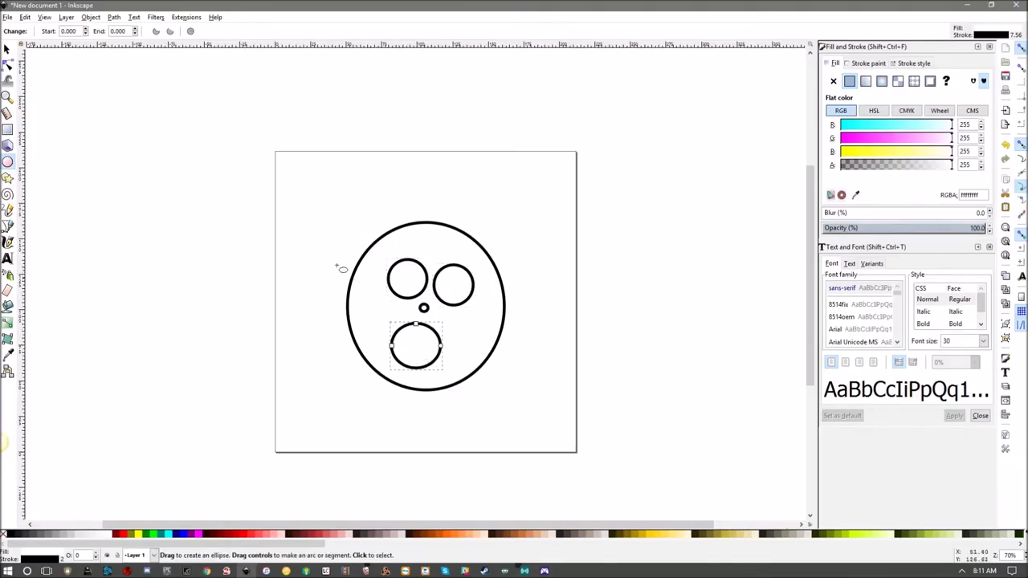
click(111, 117)
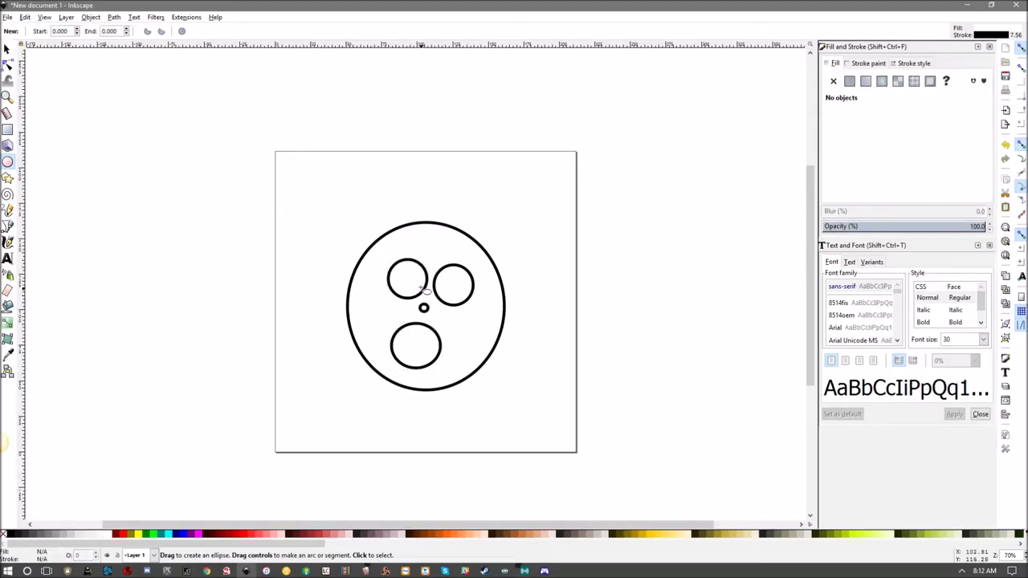
- Set the left eye circle's outline width to 1 mm
click(7, 49)
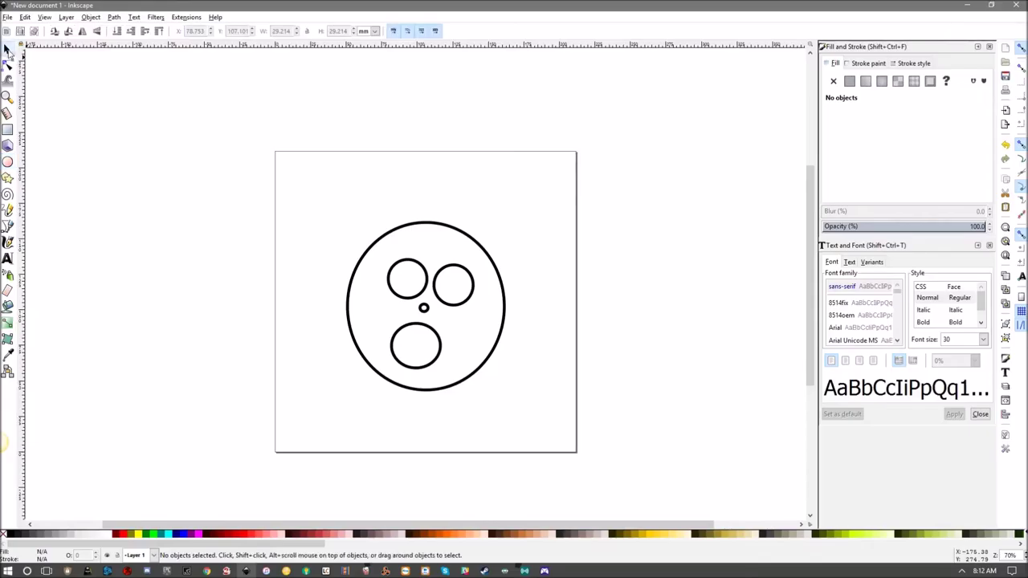
click(403, 267)
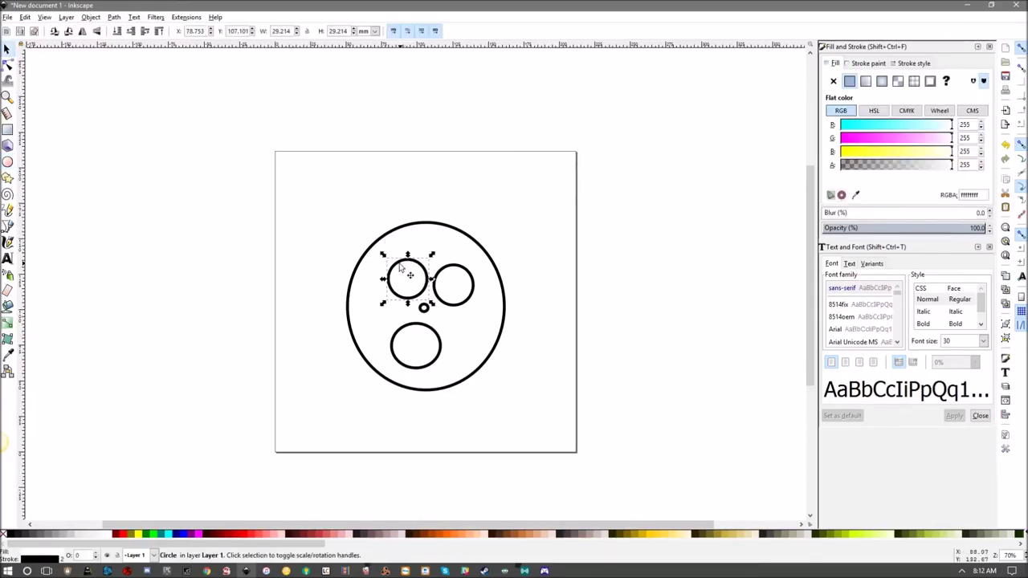
click(926, 64)
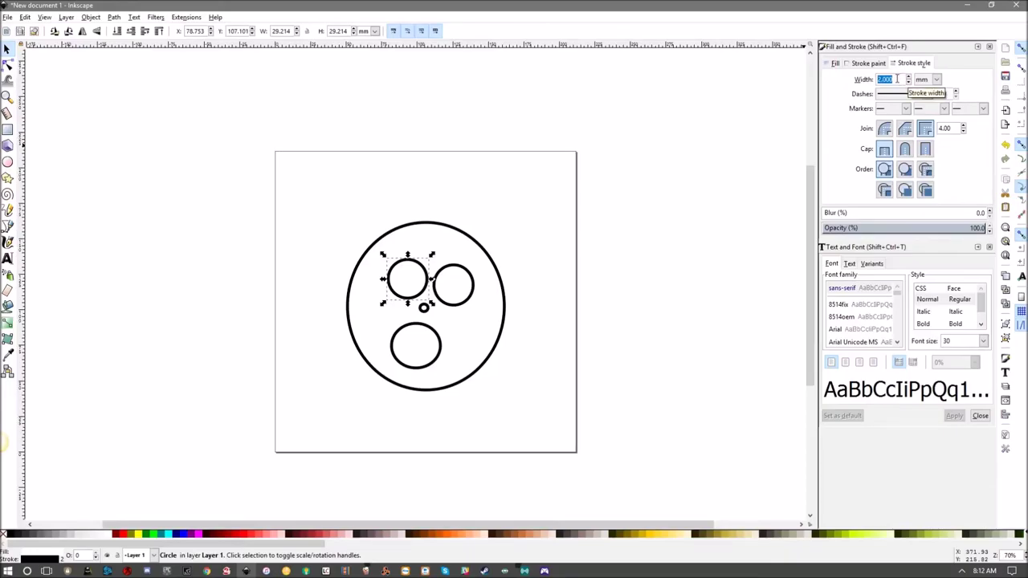
text(1)
key(Return)
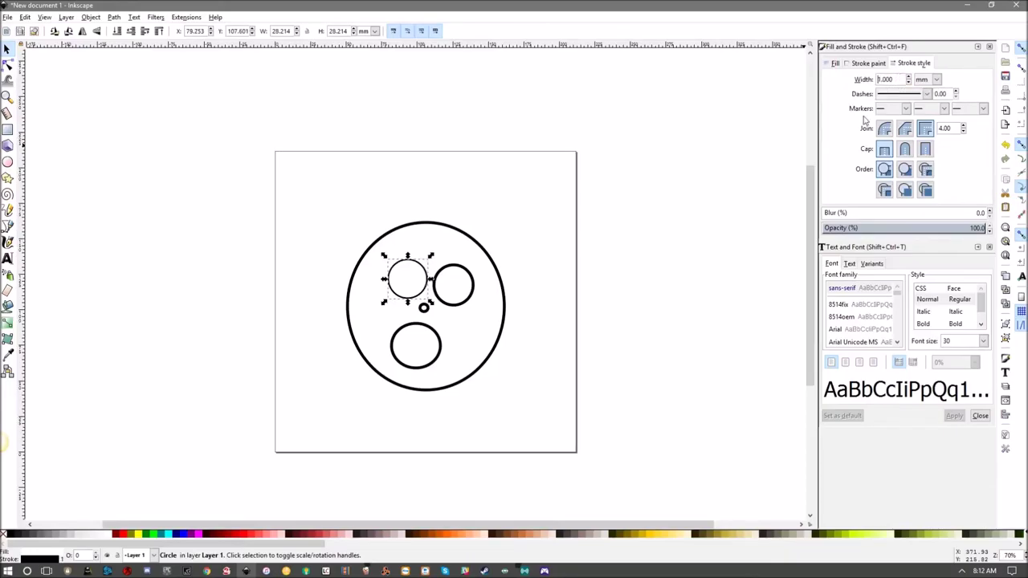
- Select all the face circles and move them up slightly
click(424, 306)
key(ctrl+a)
drag(496, 358, 493, 348)
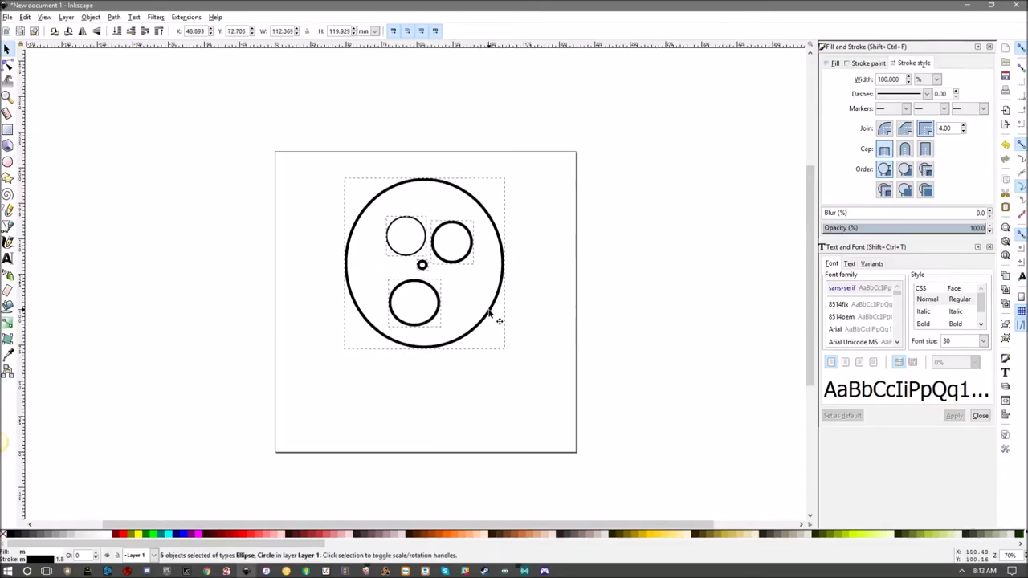
- Type the text TickleMuhBeanz below the face
click(6, 257)
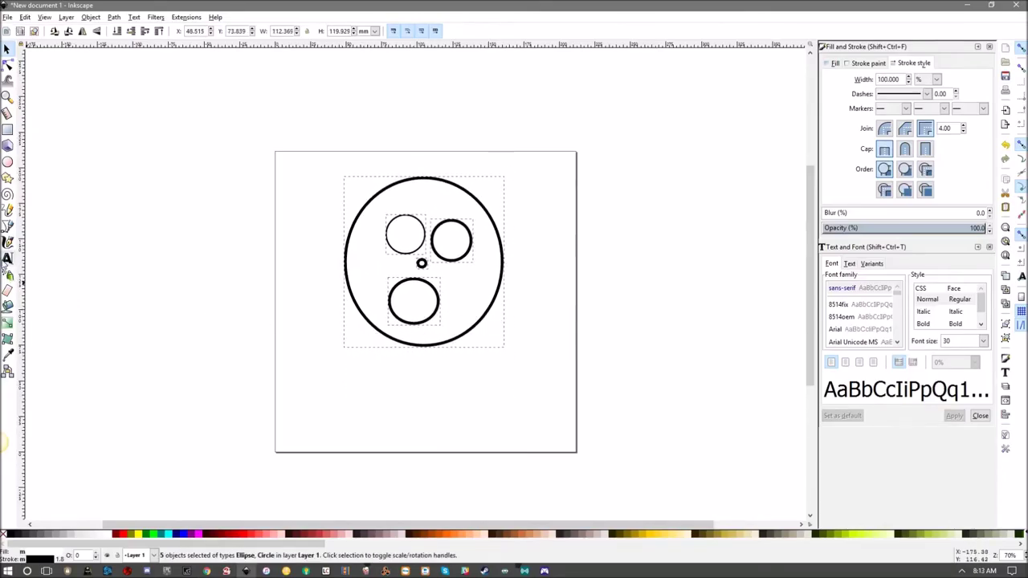
click(371, 382)
text(T)
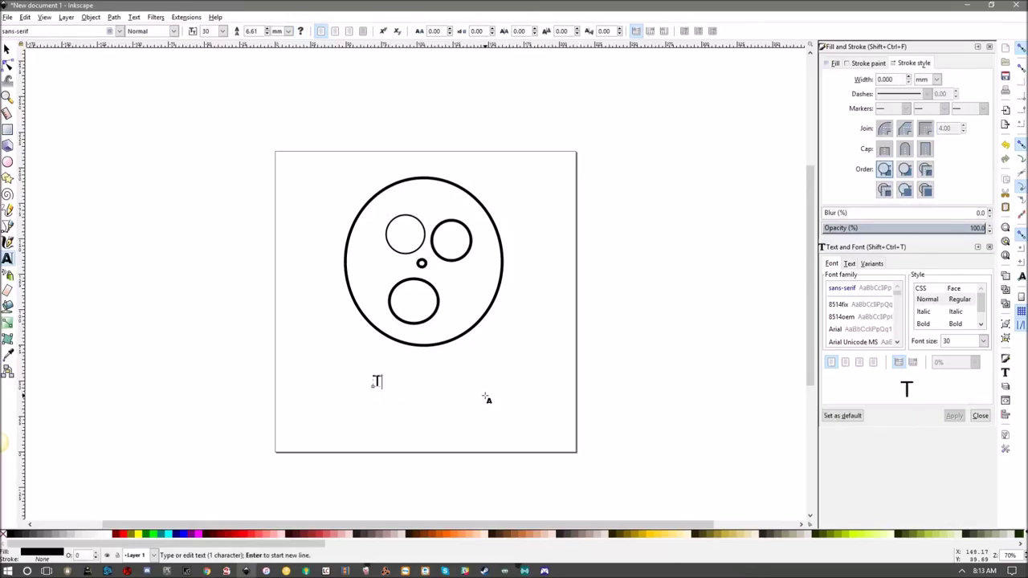
text(ickleMuh)
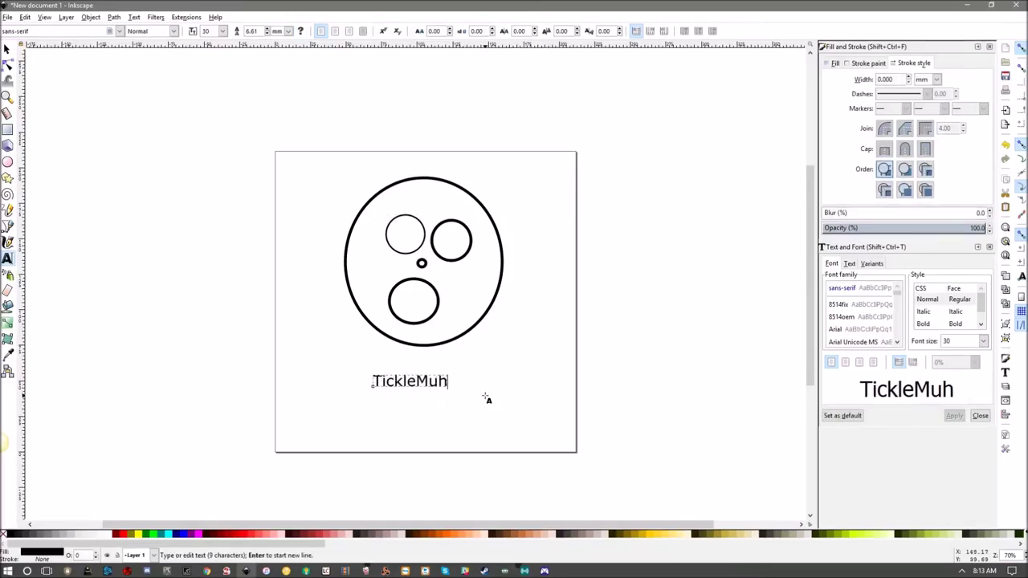
text(Beanz)
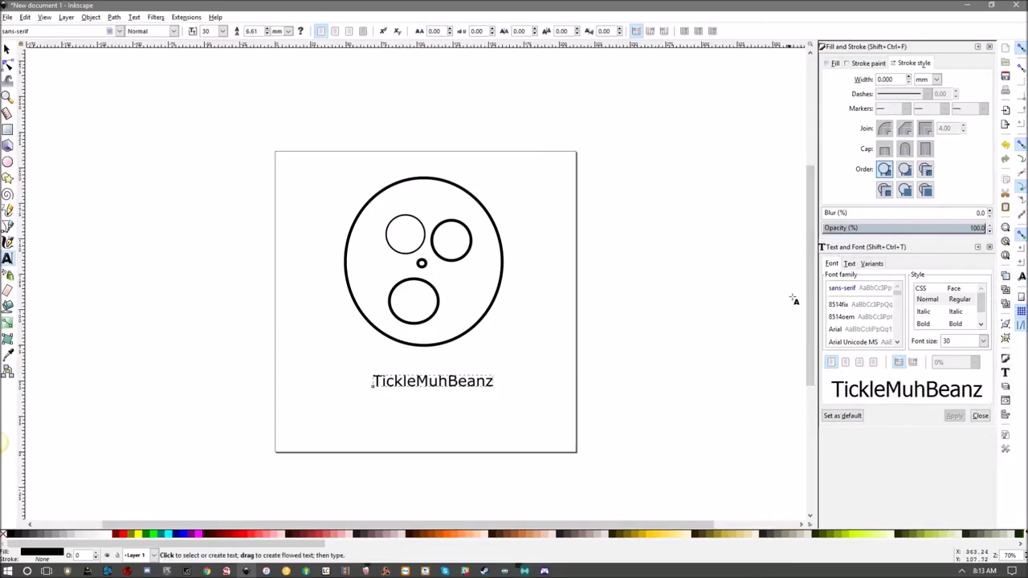
- Apply the Comic Sans MS font to the text
scroll(875, 319, down, 5)
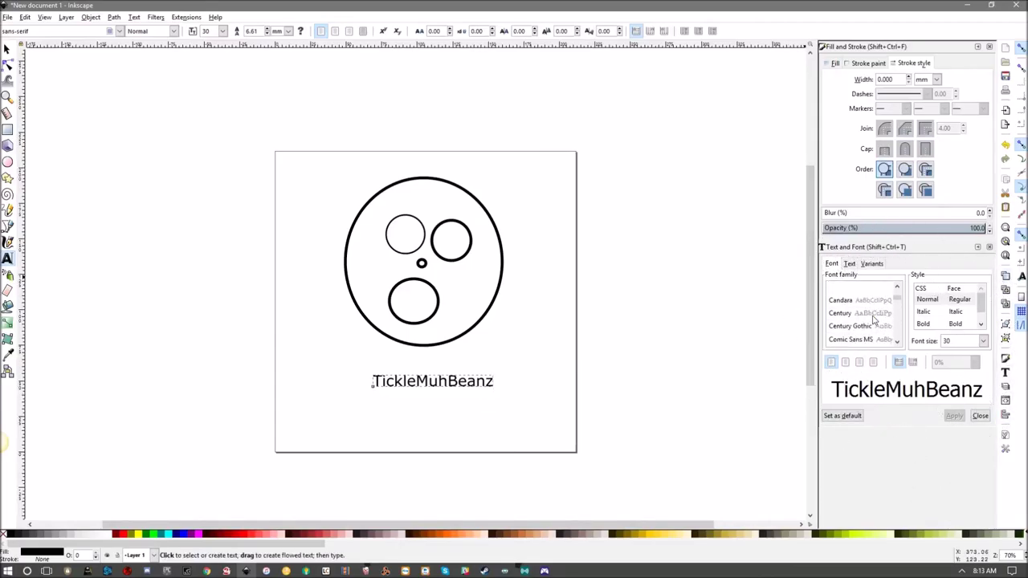
scroll(874, 319, down, 15)
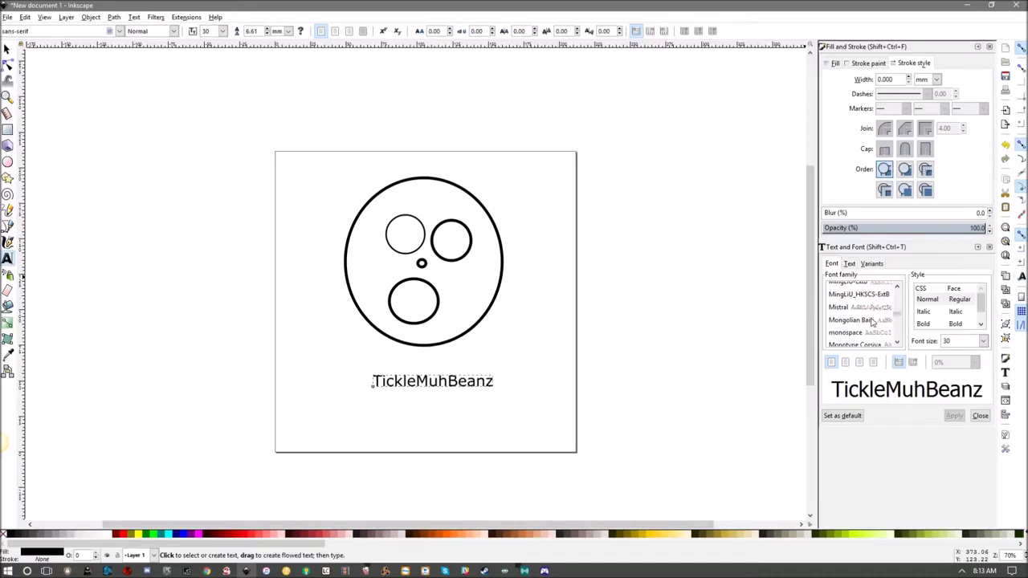
scroll(873, 321, up, 15)
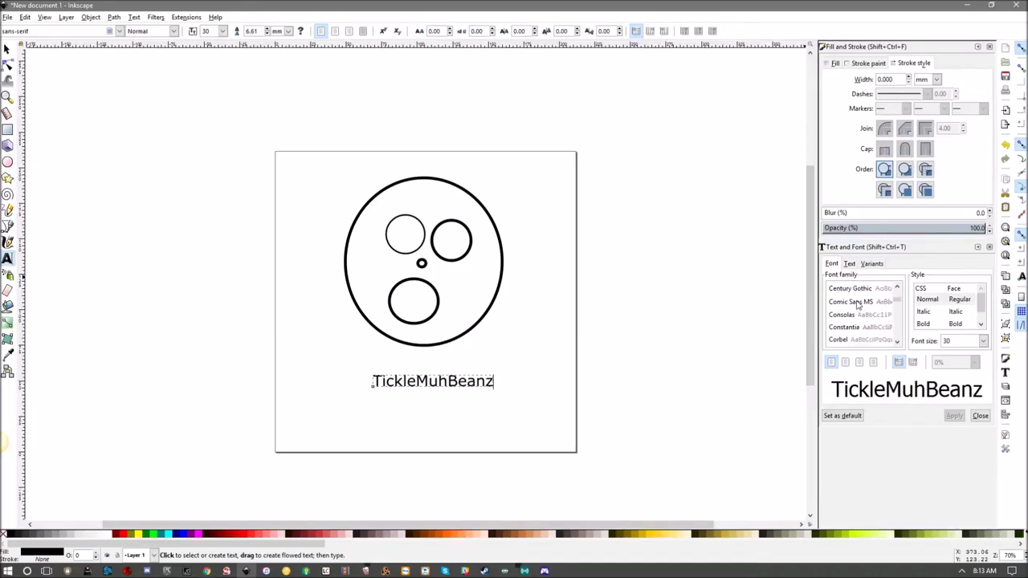
click(858, 303)
click(958, 421)
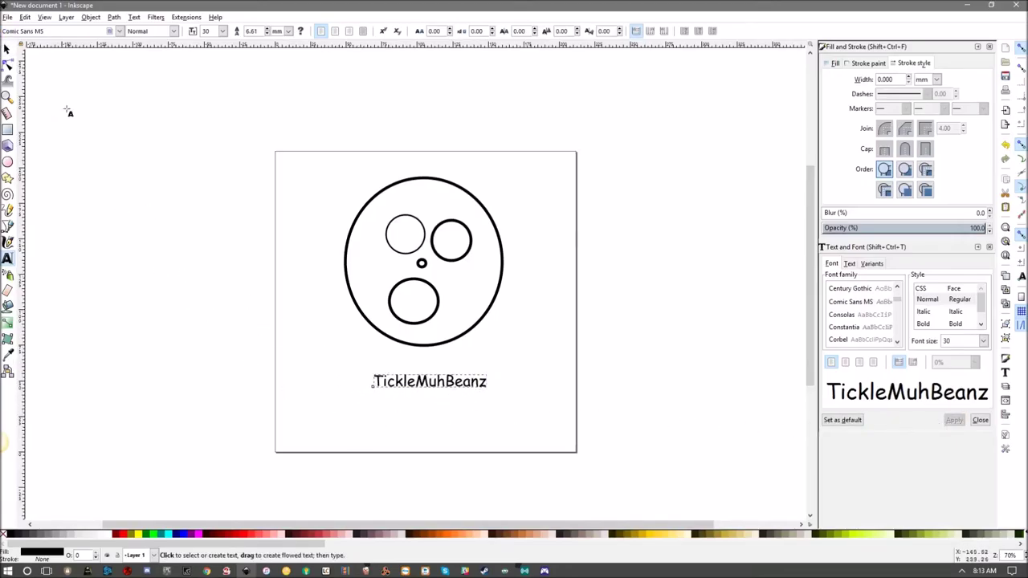
click(8, 49)
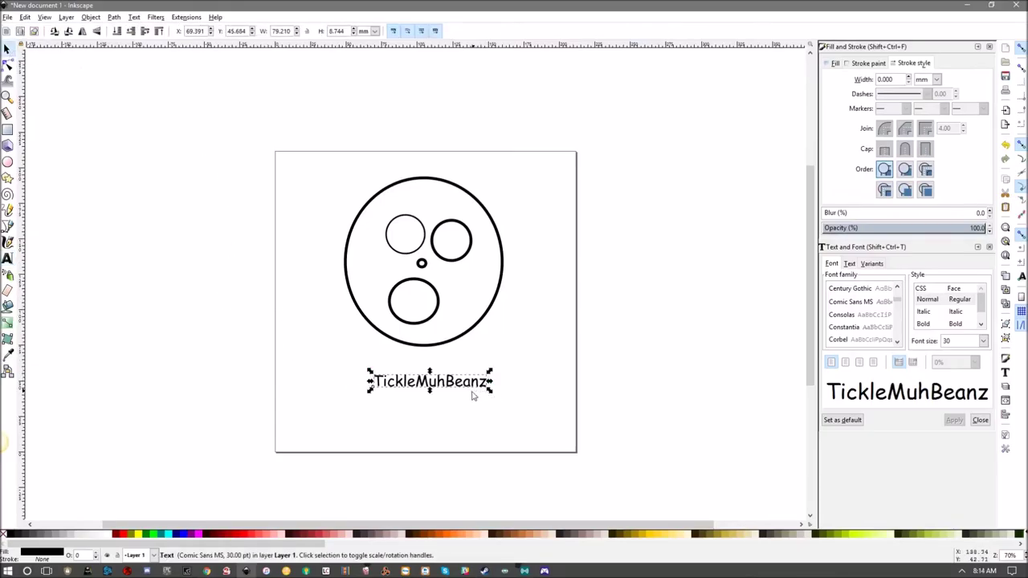
- Enlarge the TickleMuhBeanz text, centre it under the face, then switch to Google Fonts
drag(372, 375, 157, 306)
key(ctrl+z)
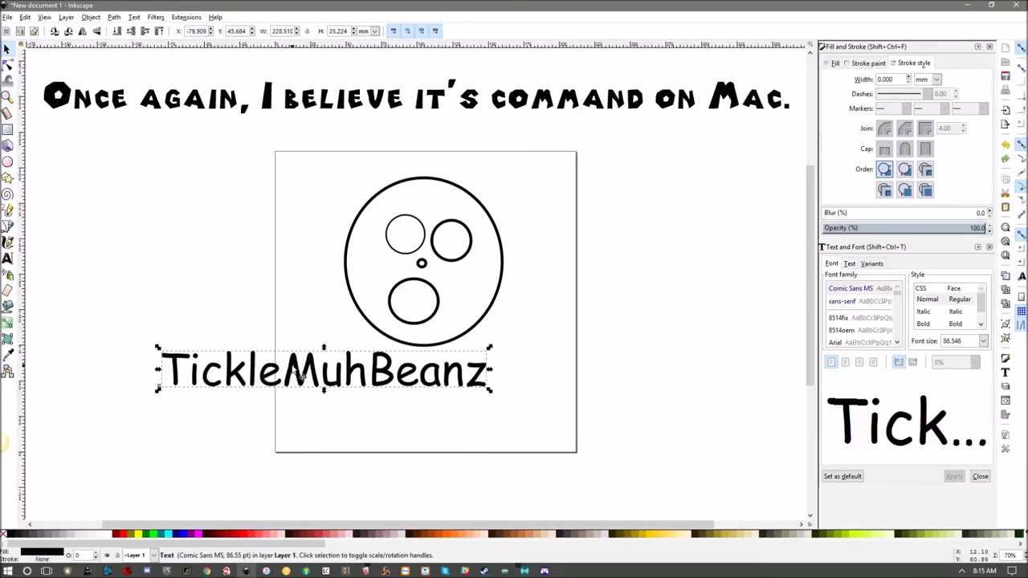
drag(298, 371, 382, 379)
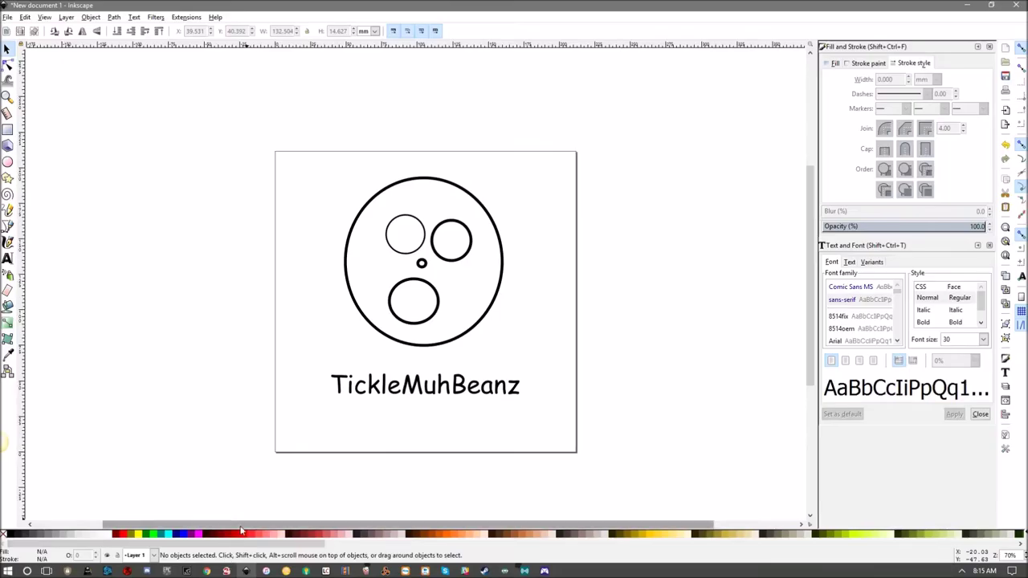
click(207, 572)
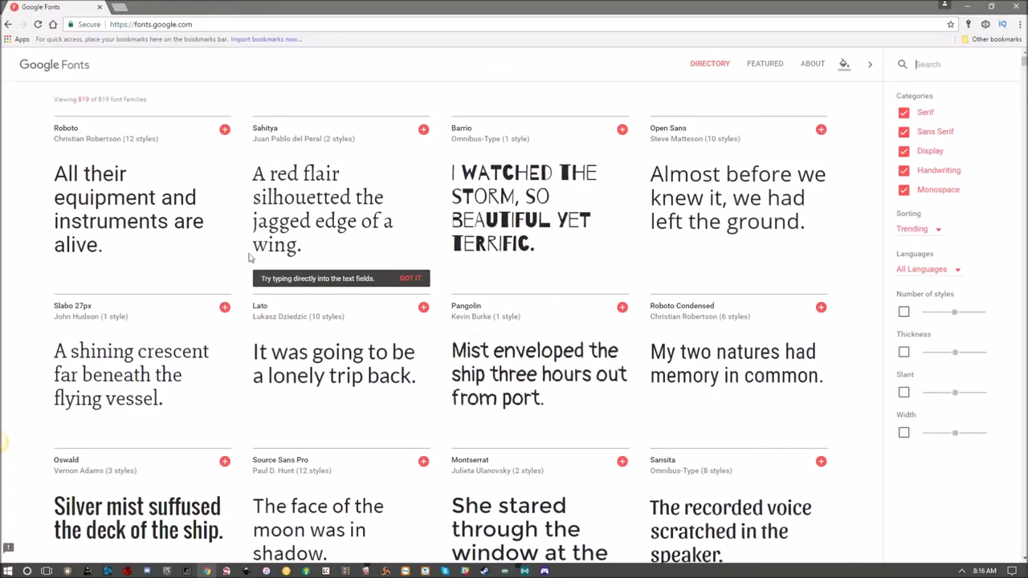
- Add Open Sans to the Google Fonts selection and download it as Open_Sans.zip
scroll(506, 385, down, 4)
scroll(506, 387, up, 3)
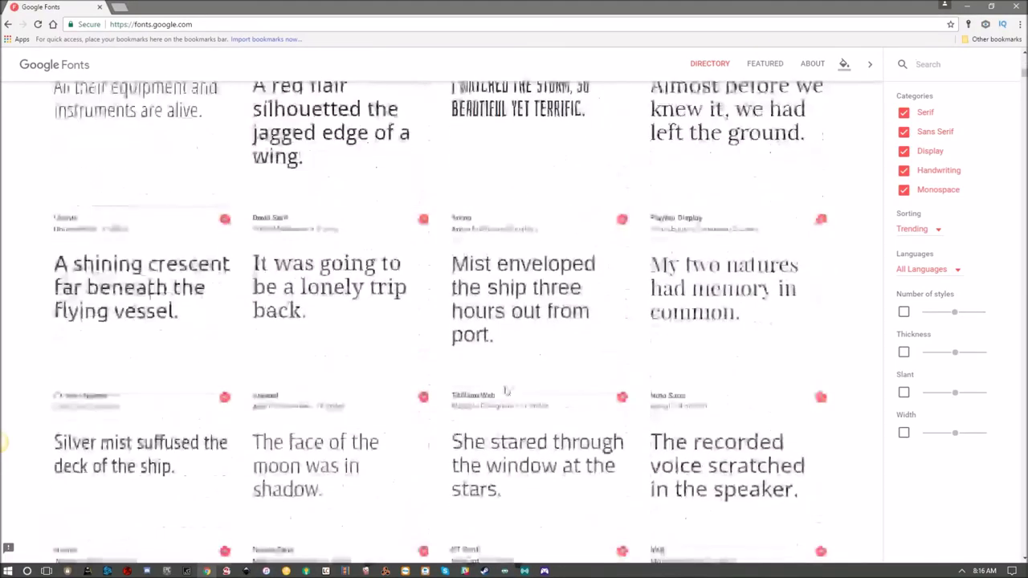
scroll(506, 387, down, 3)
scroll(506, 344, up, 4)
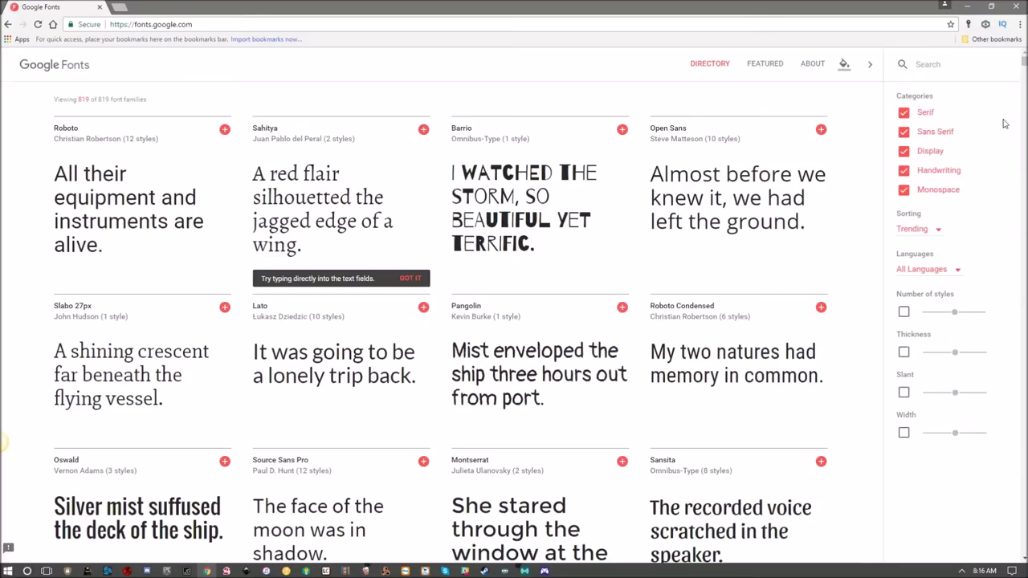
click(821, 130)
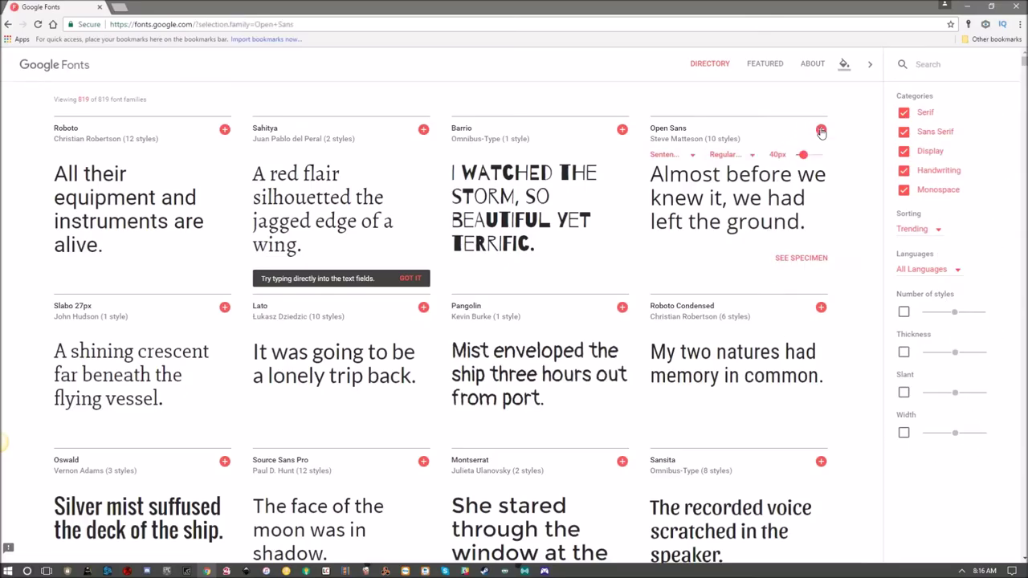
click(844, 521)
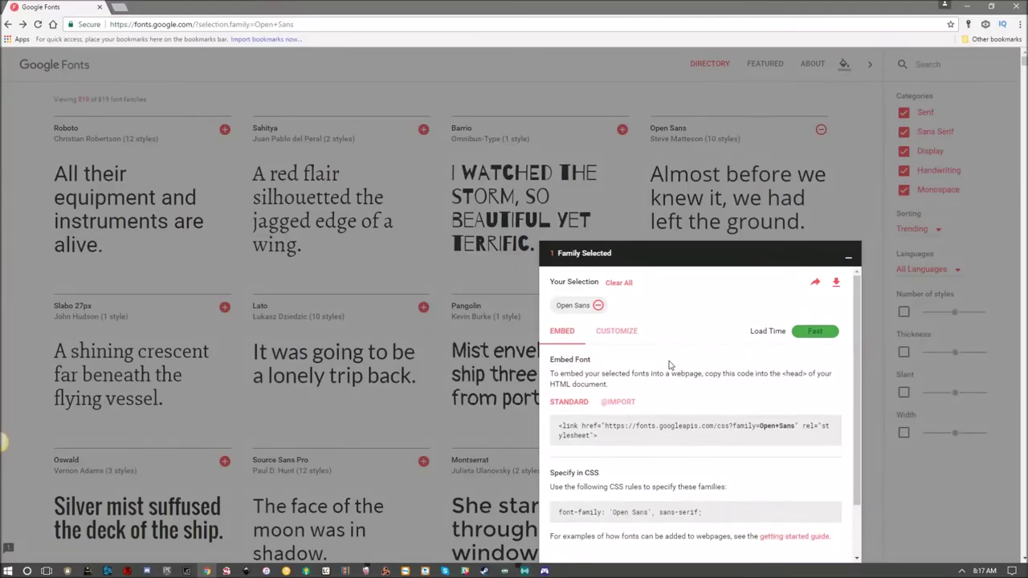
click(835, 284)
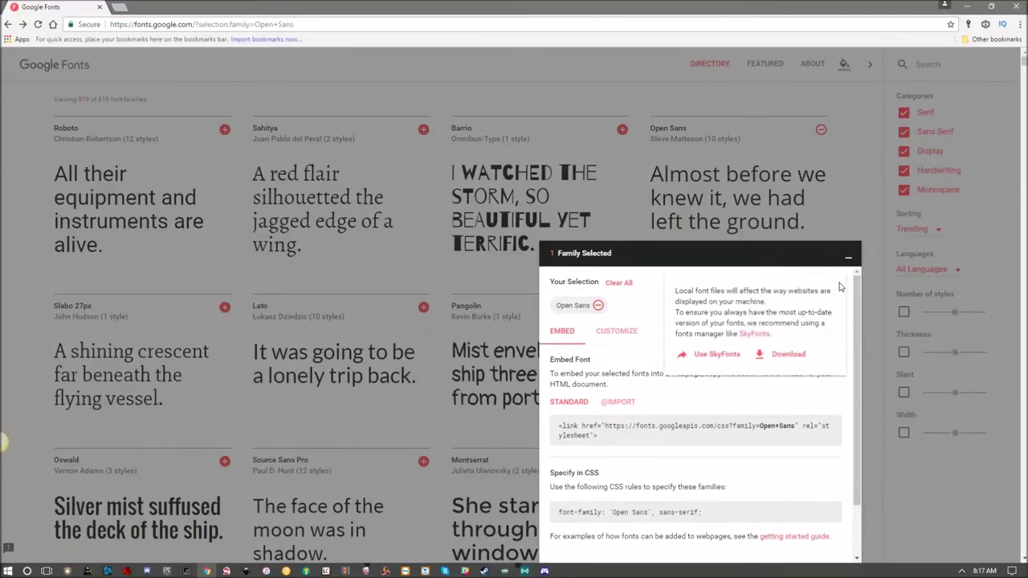
click(788, 354)
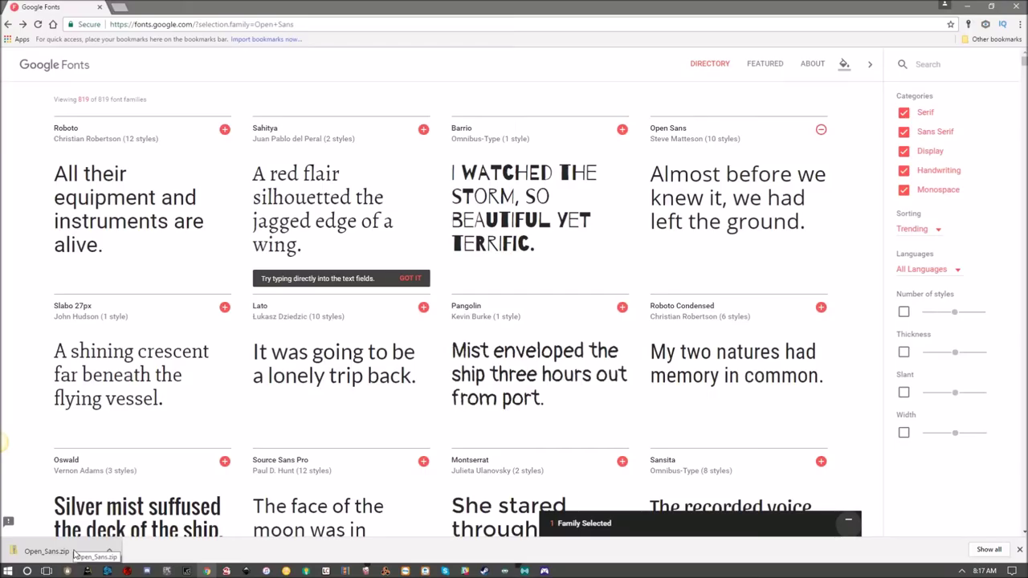
- Extract Open_Sans.zip into an Open_Sans folder and install the OpenSans-Bold font
click(75, 554)
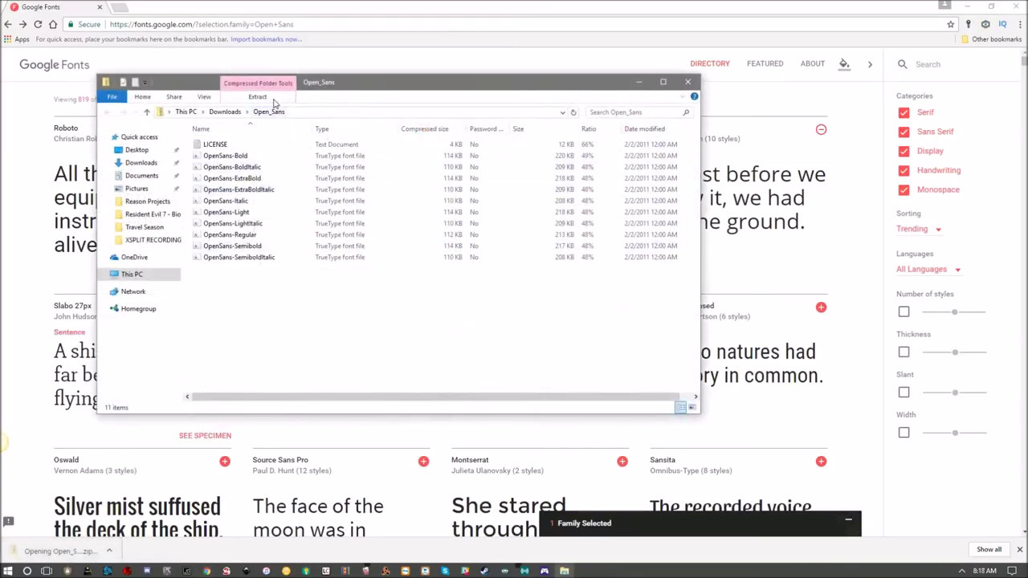
click(273, 101)
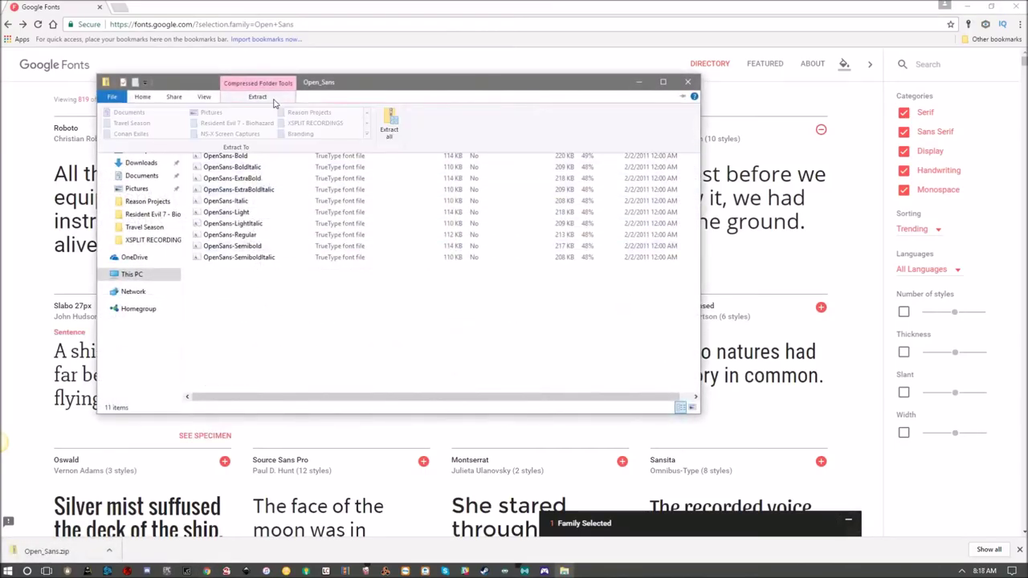
click(389, 124)
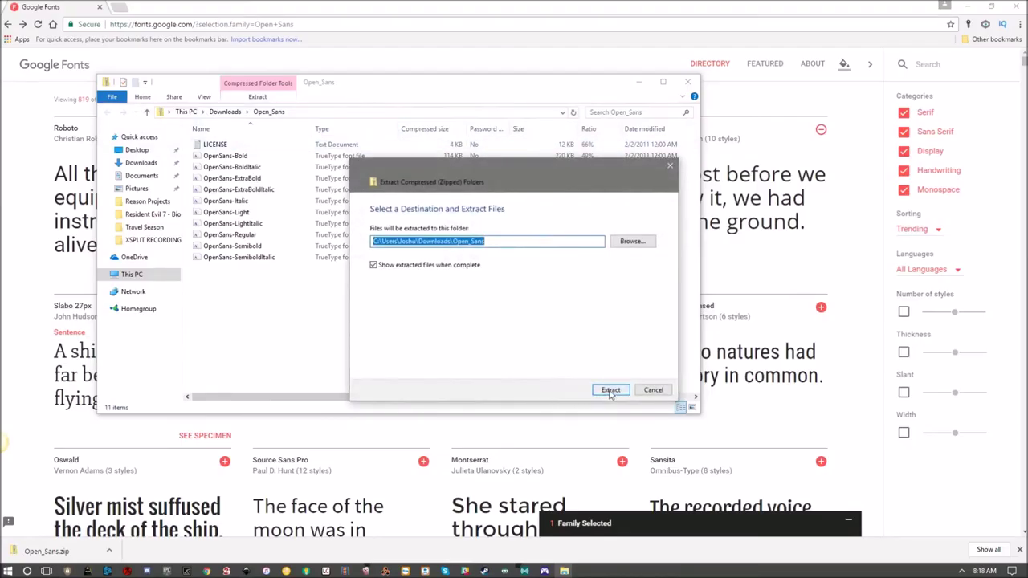
click(611, 391)
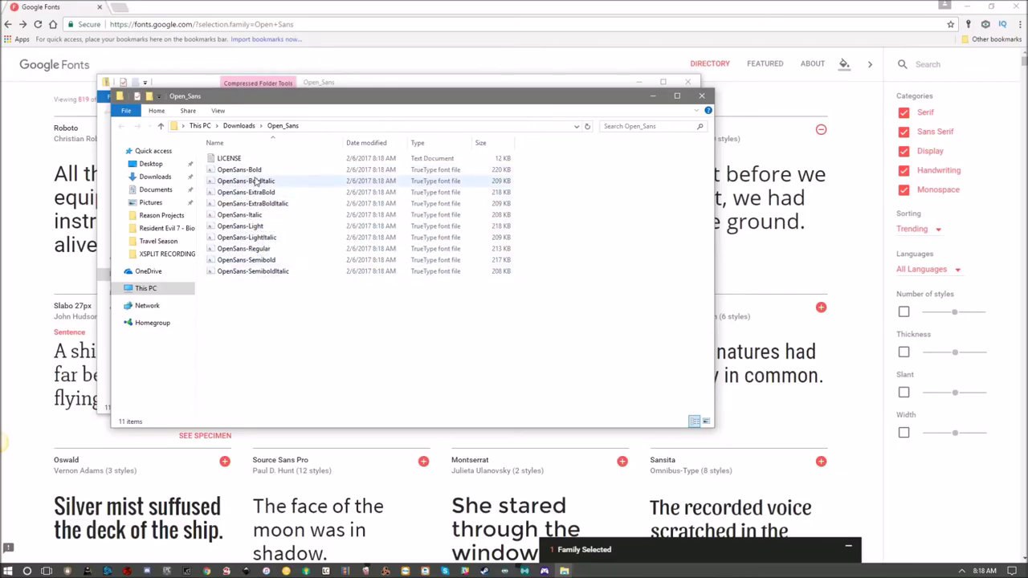
double_click(258, 171)
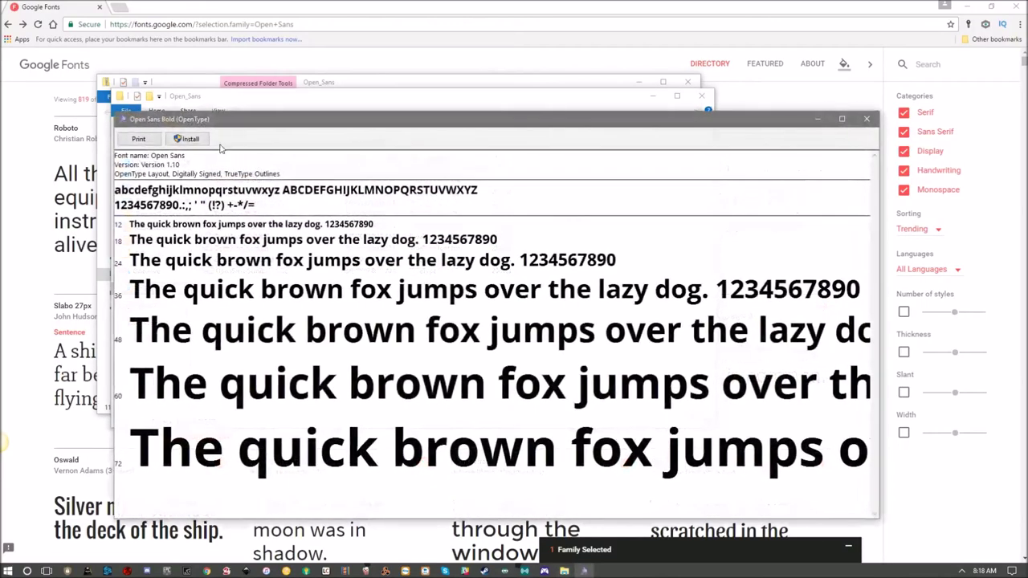
click(190, 139)
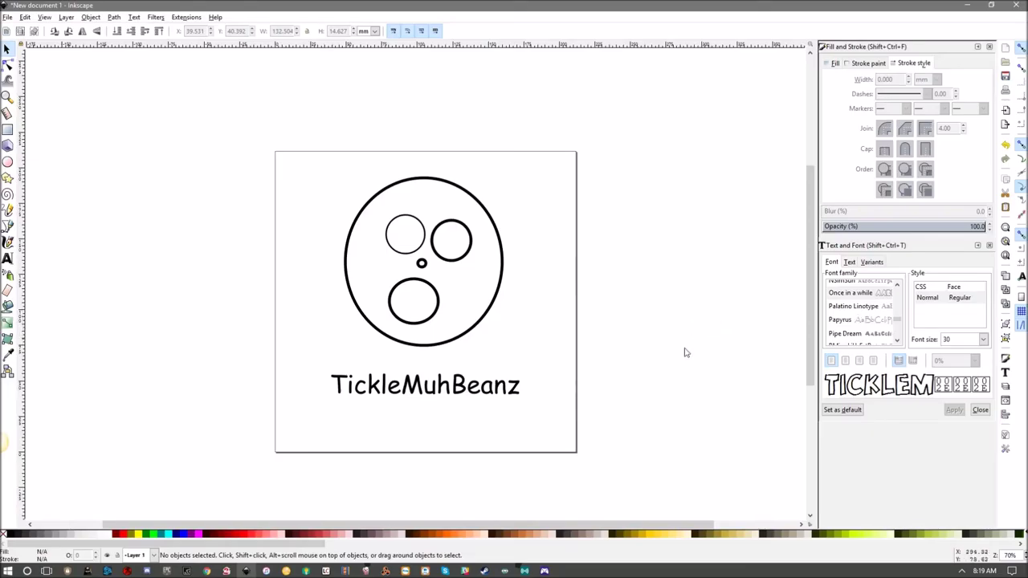
- Apply the 'Once in a while' font to the TickleMuhBeanz caption and nudge it left onto the page
click(426, 387)
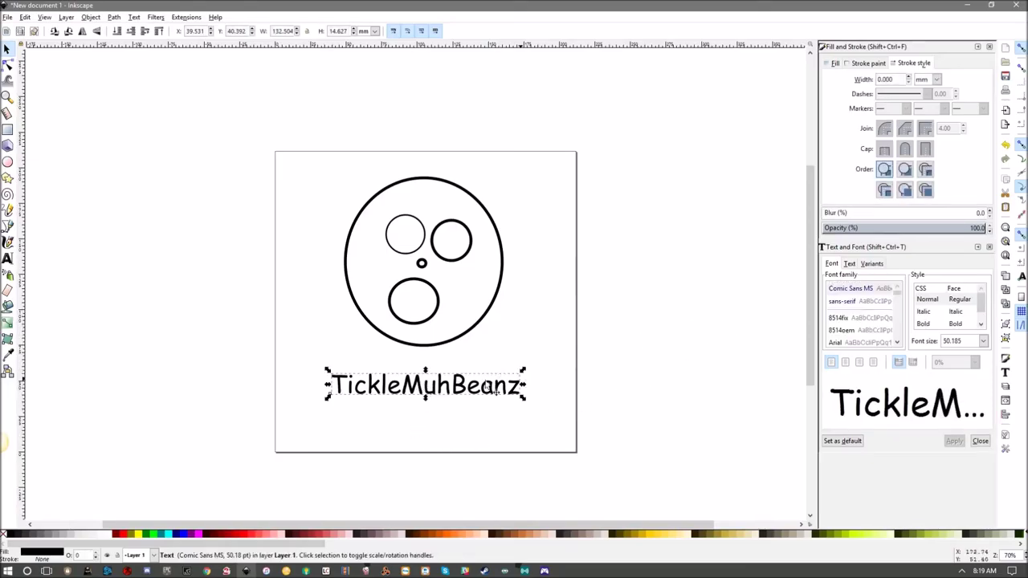
drag(903, 294, 904, 319)
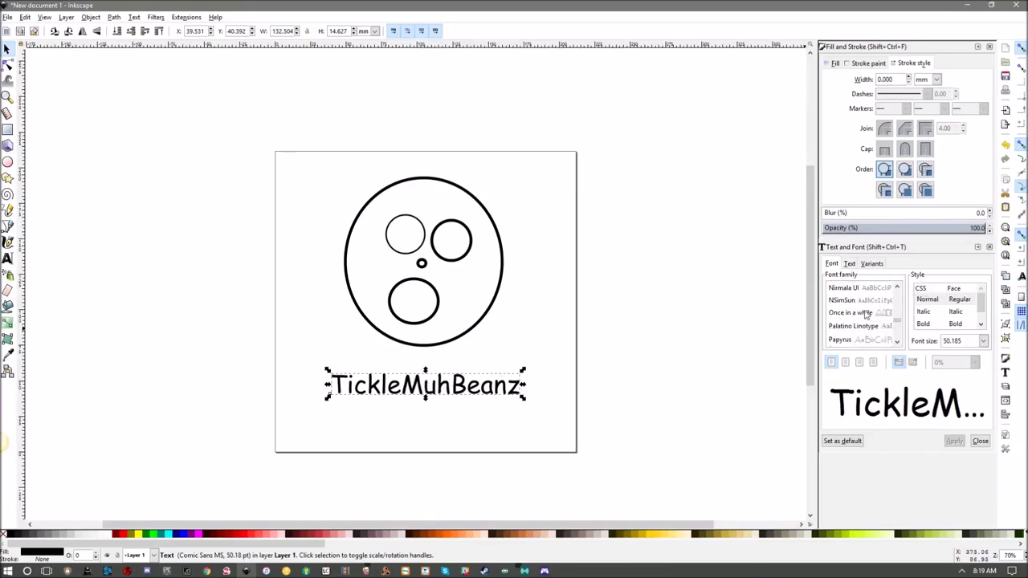
click(866, 313)
click(954, 426)
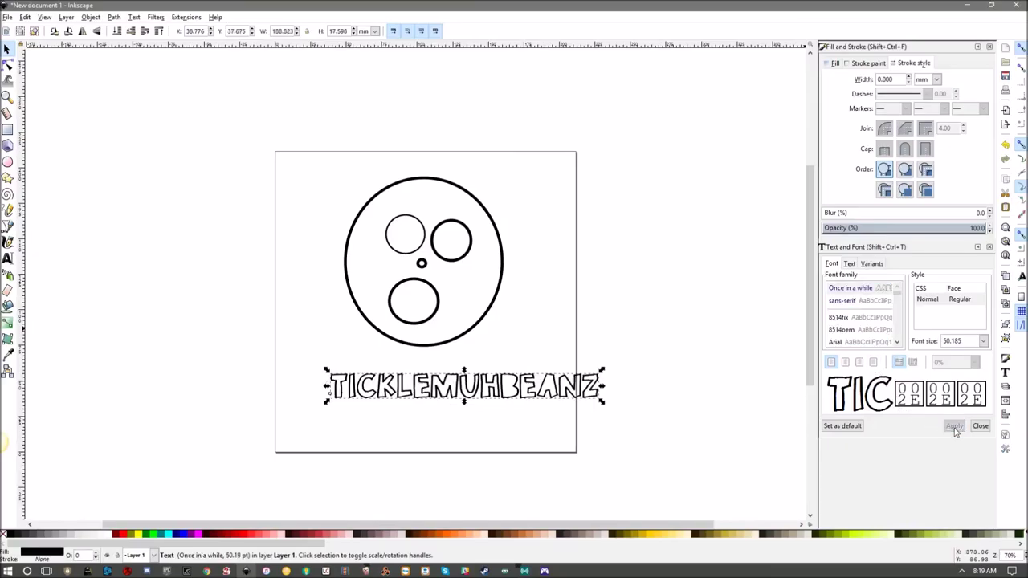
drag(518, 388, 481, 391)
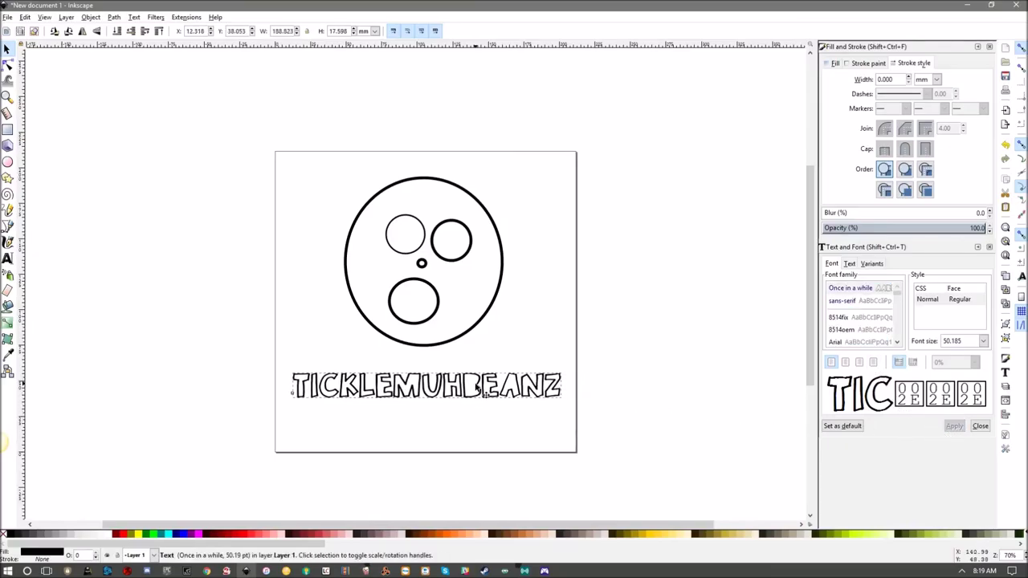
click(665, 374)
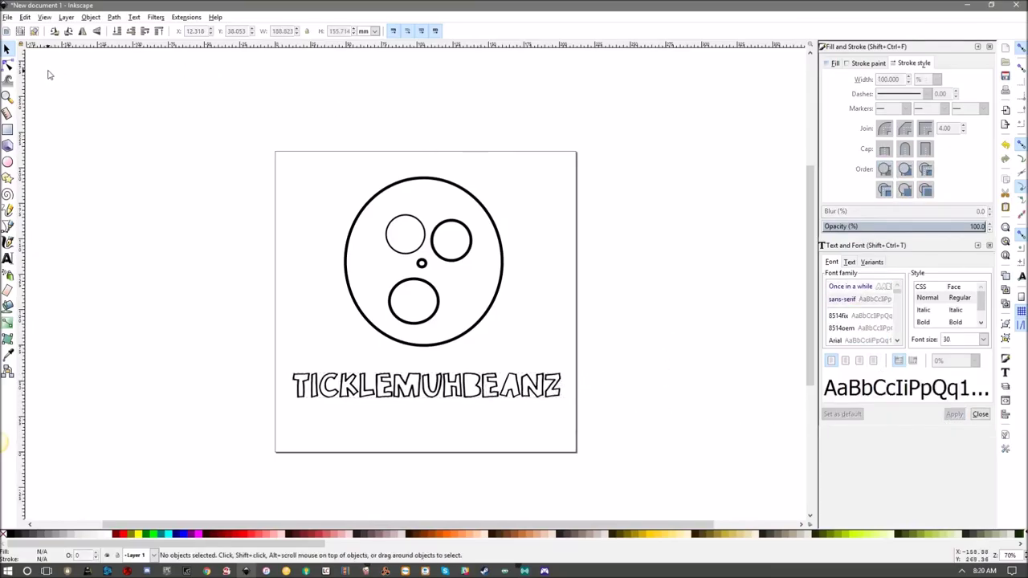
click(8, 17)
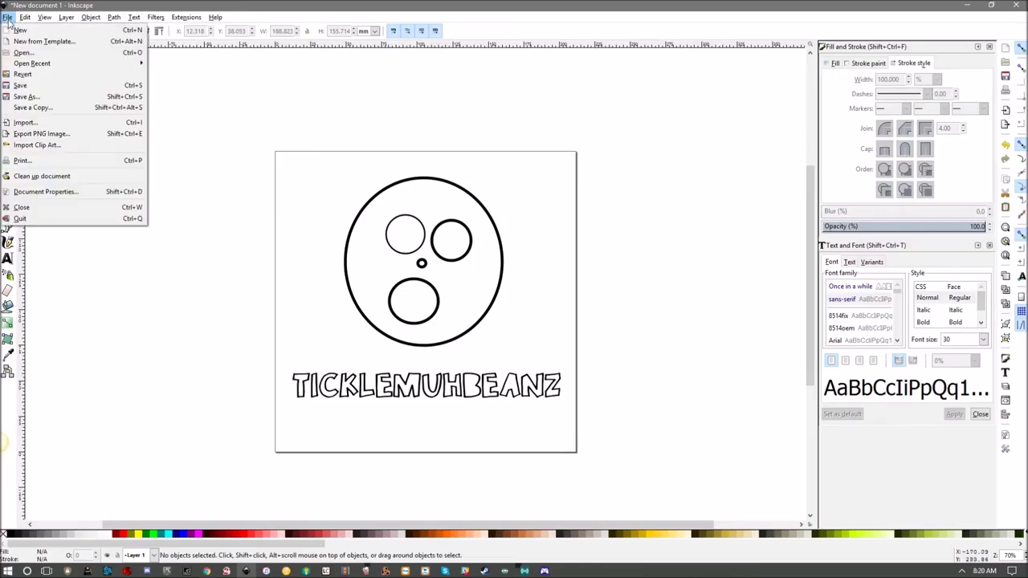
click(37, 99)
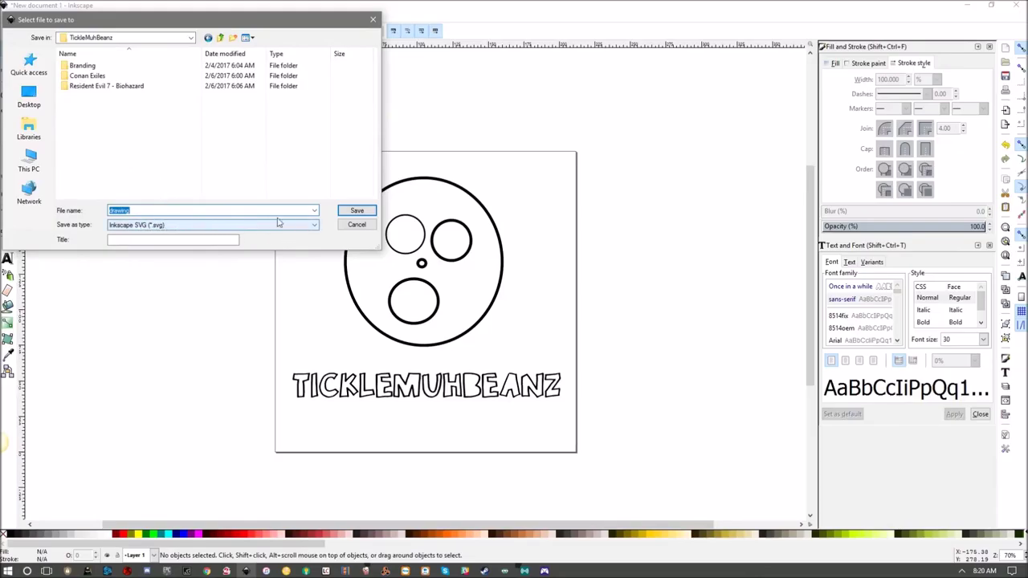
click(184, 226)
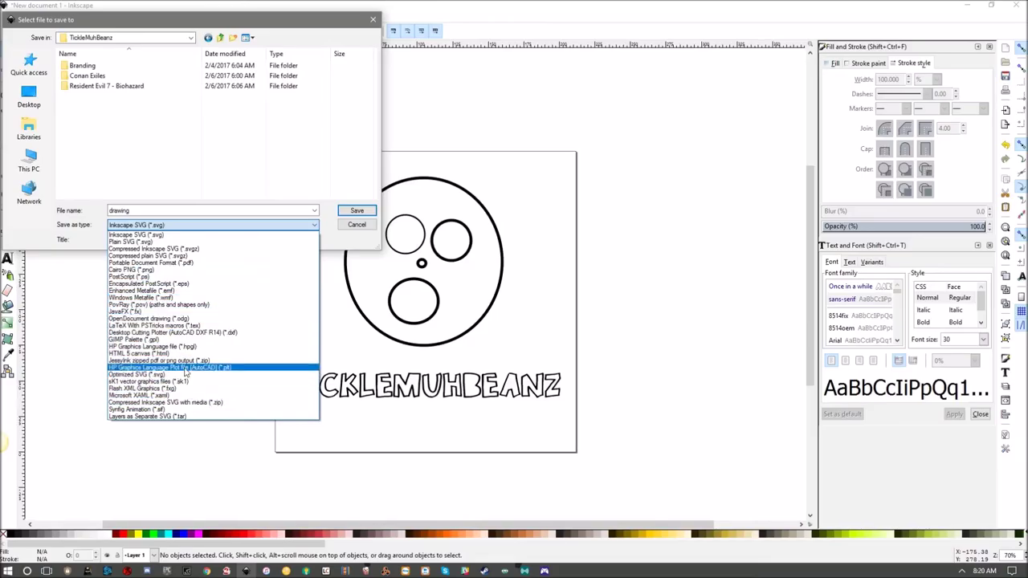
key(Escape)
key(Escape)
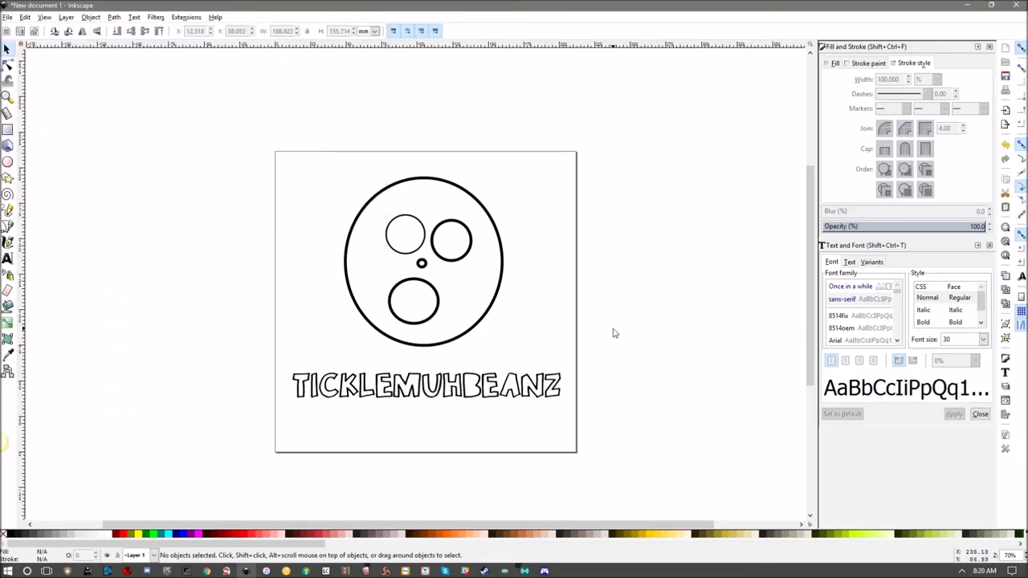